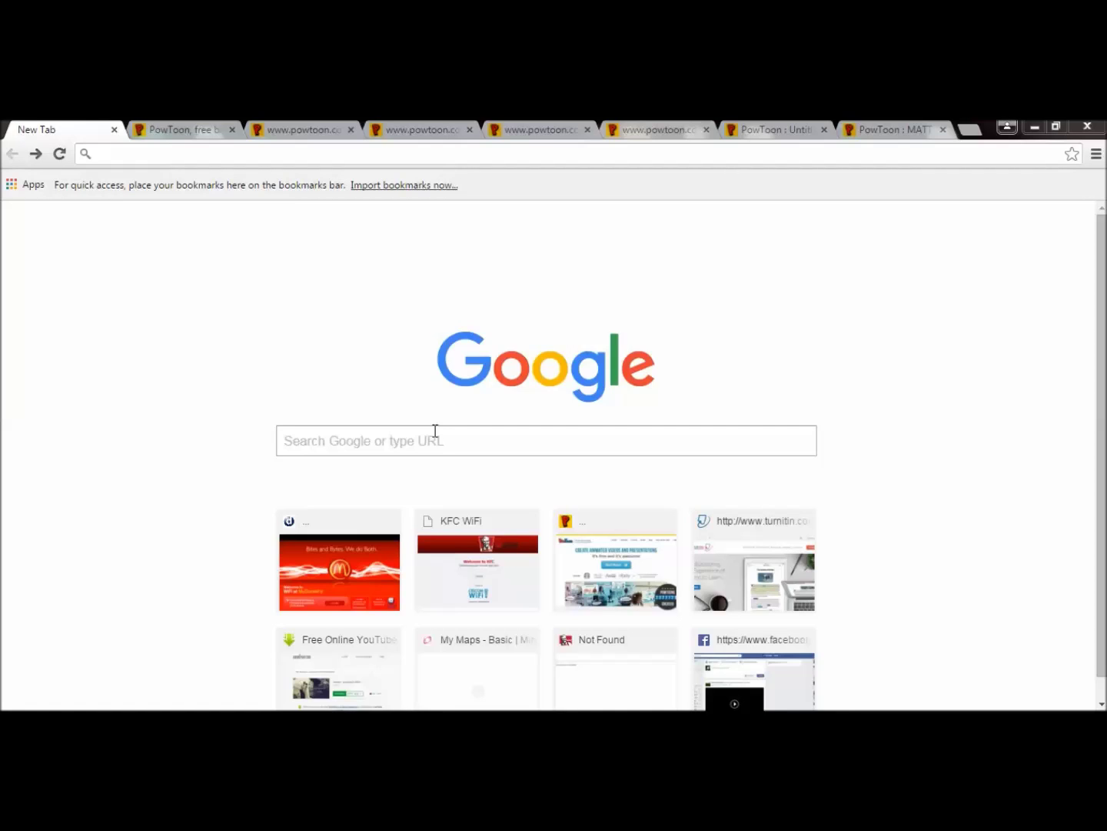
Search Google for powtoon and open the PowToon website from the results
{"action": "left_click", "coordinate": [423, 433]}
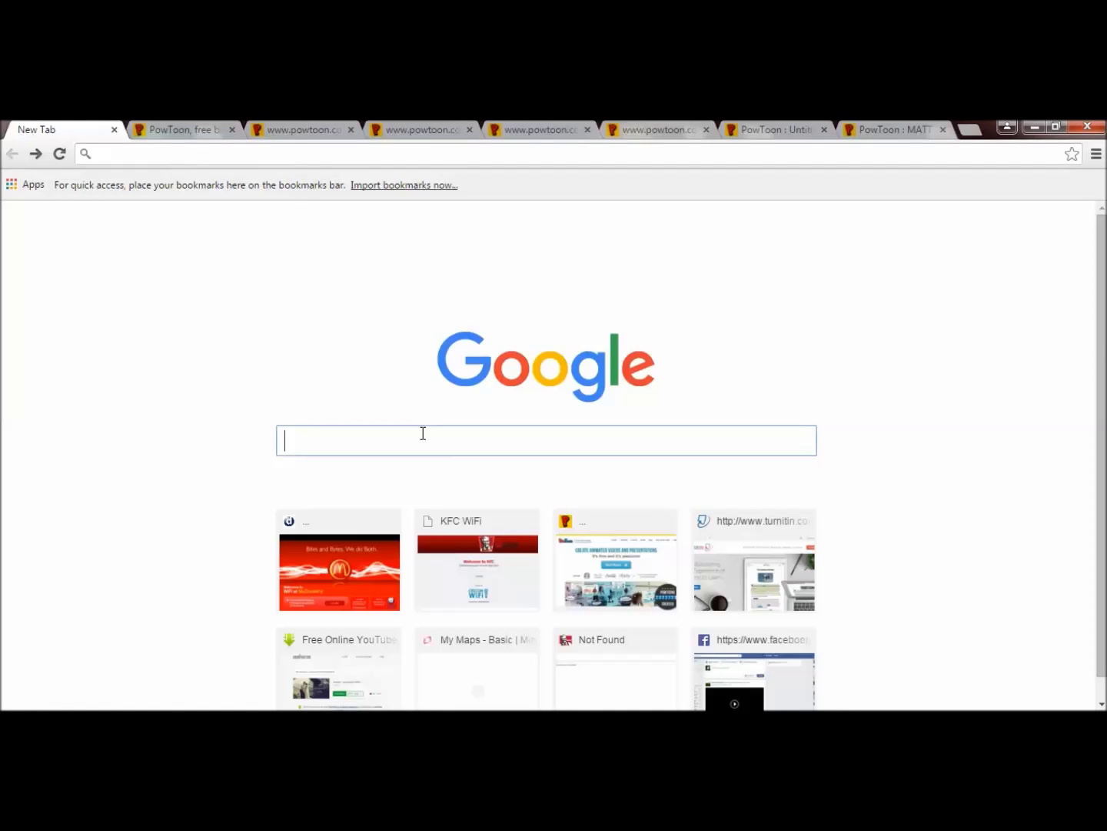
{"action": "type", "text": "po"}
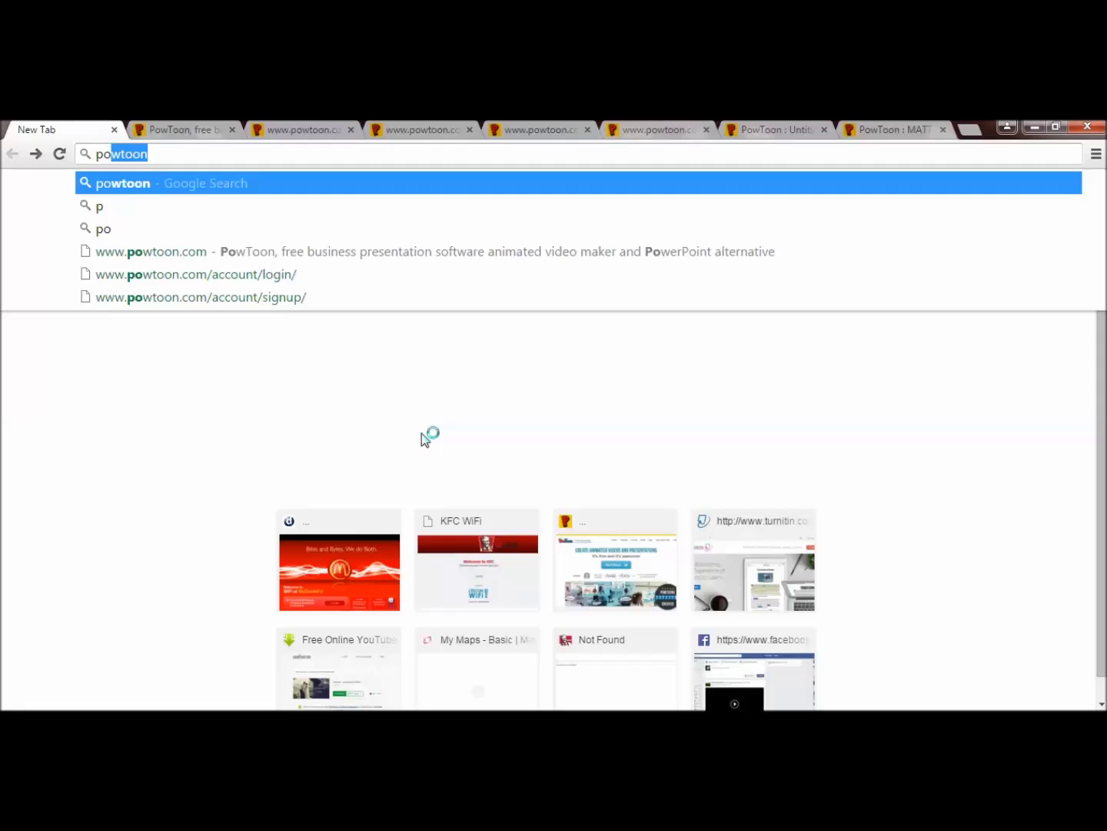
{"action": "type", "text": "wtoon"}
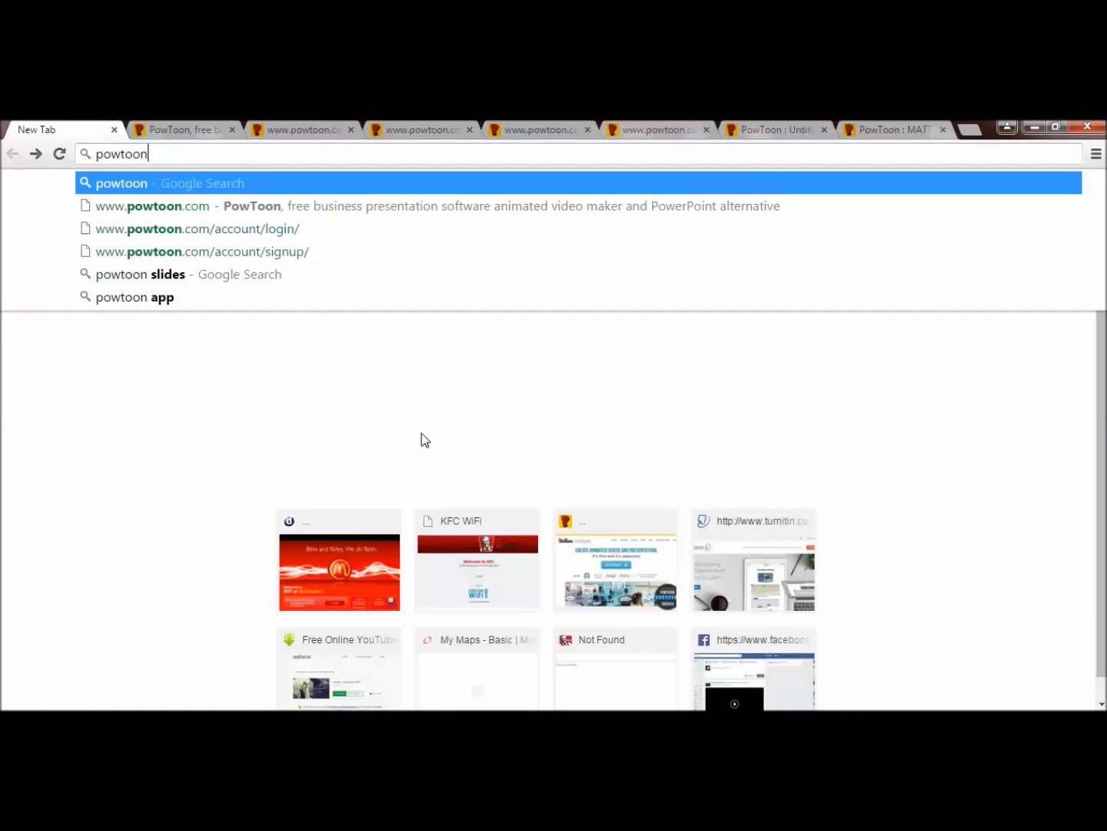
{"action": "key", "text": "Return"}
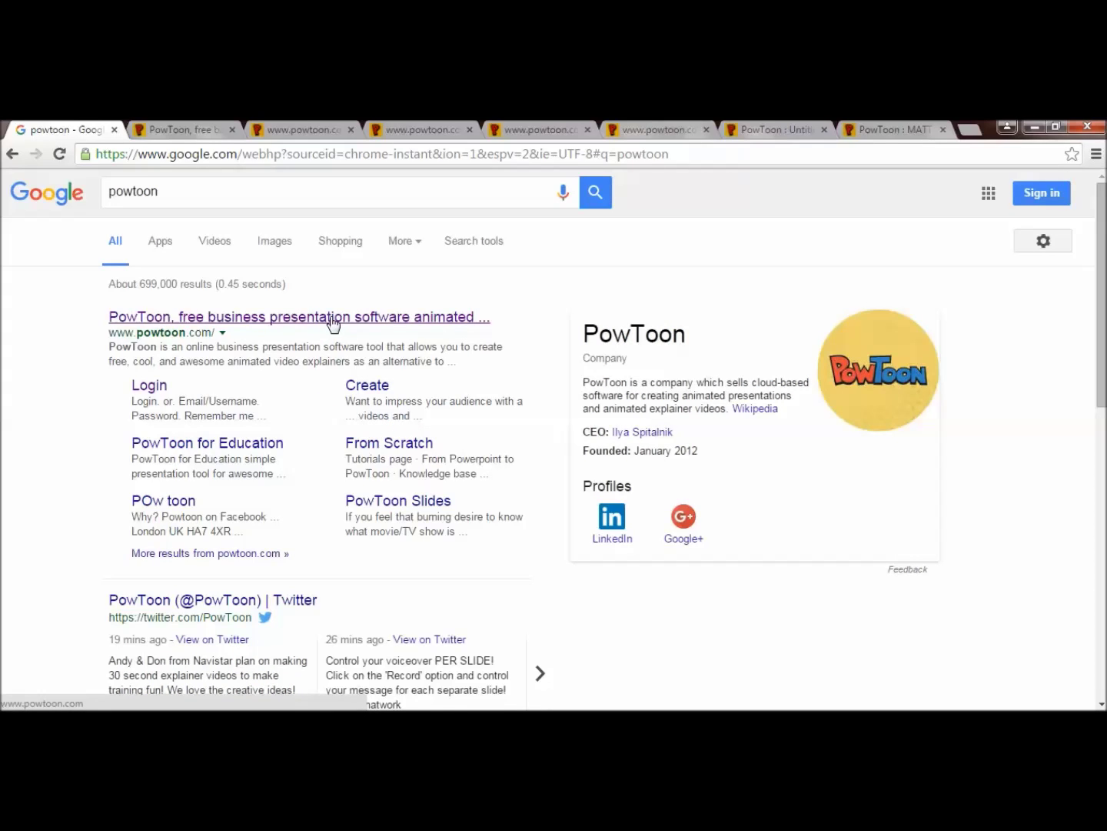
{"action": "left_click", "coordinate": [333, 323]}
Go from the PowToon homepage to the sign-in page with account details pre-filled
{"action": "left_click", "coordinate": [180, 126]}
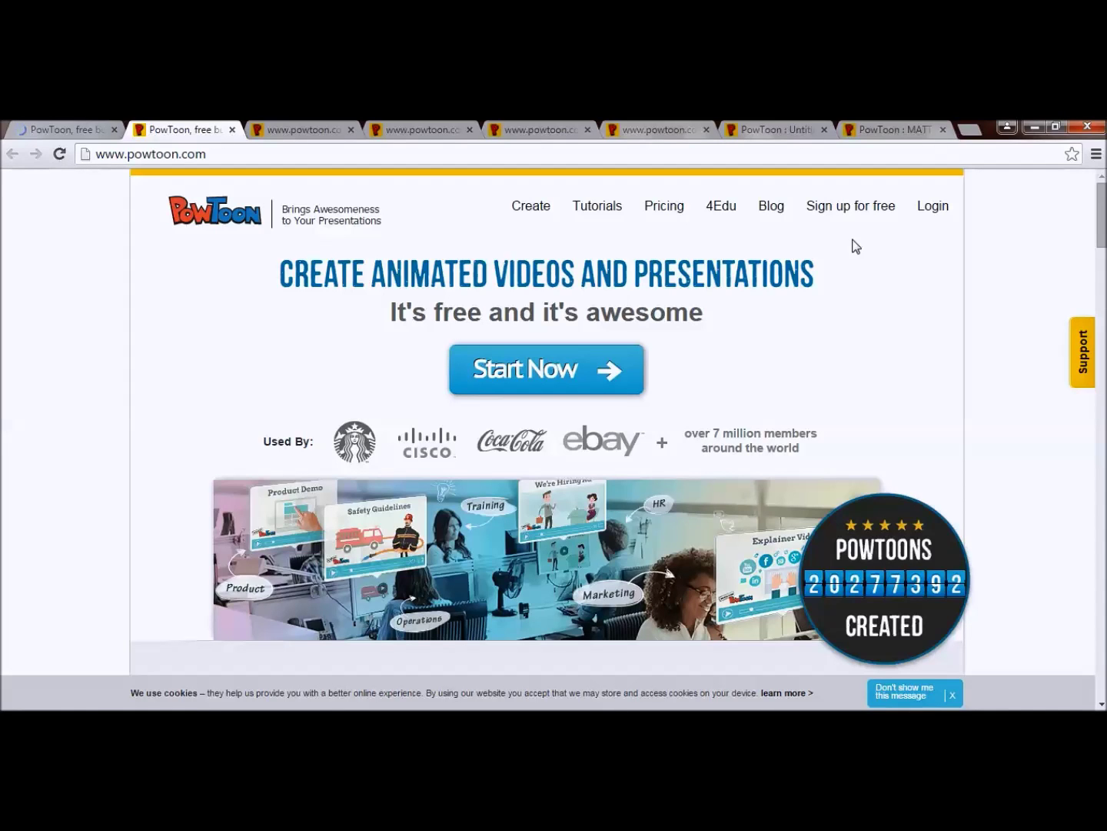
{"action": "left_click", "coordinate": [936, 214]}
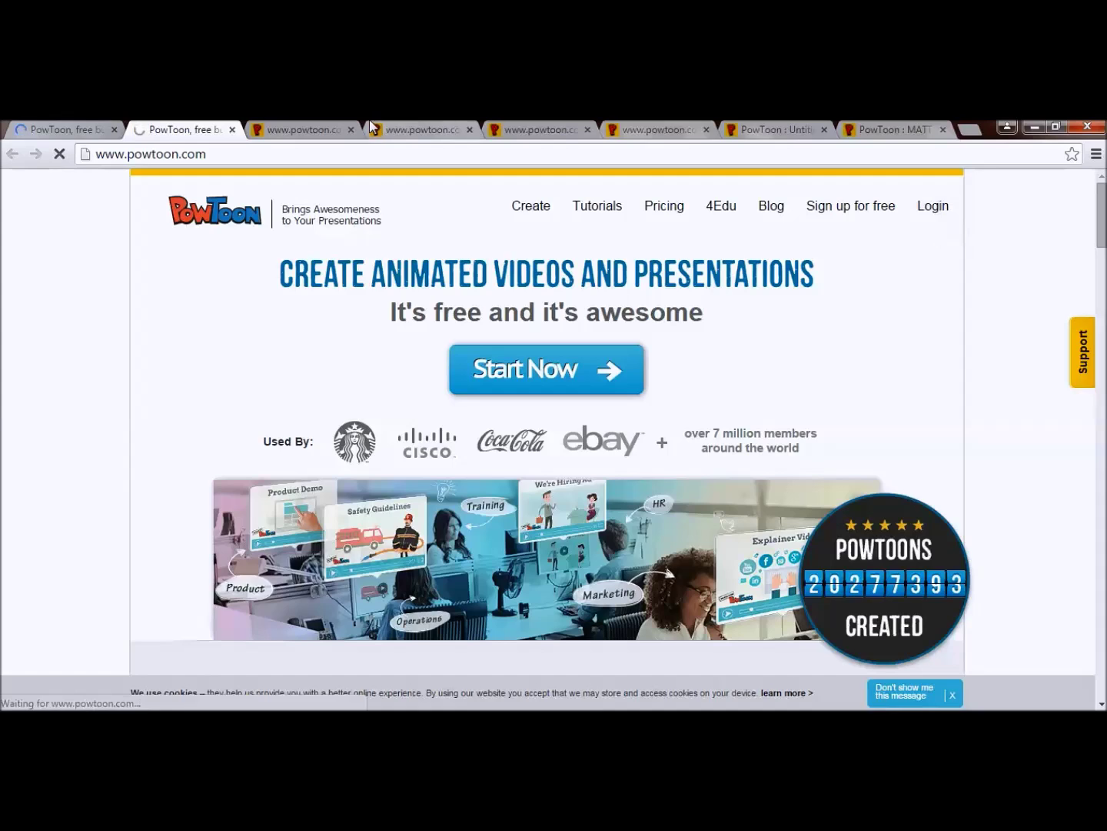
{"action": "left_click", "coordinate": [316, 128]}
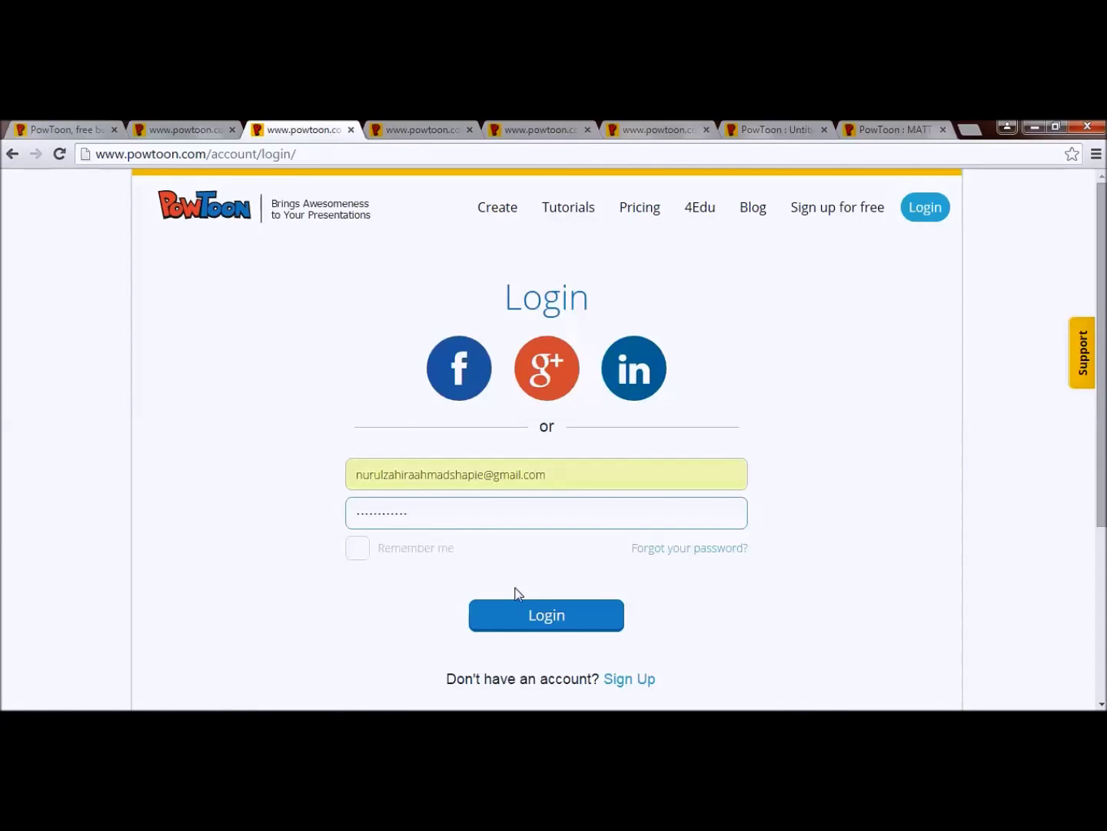
Log in, toggle between Slides and Studio projects, and start a new studio PowToon
{"action": "left_click", "coordinate": [525, 619]}
{"action": "mouse_move", "coordinate": [498, 207]}
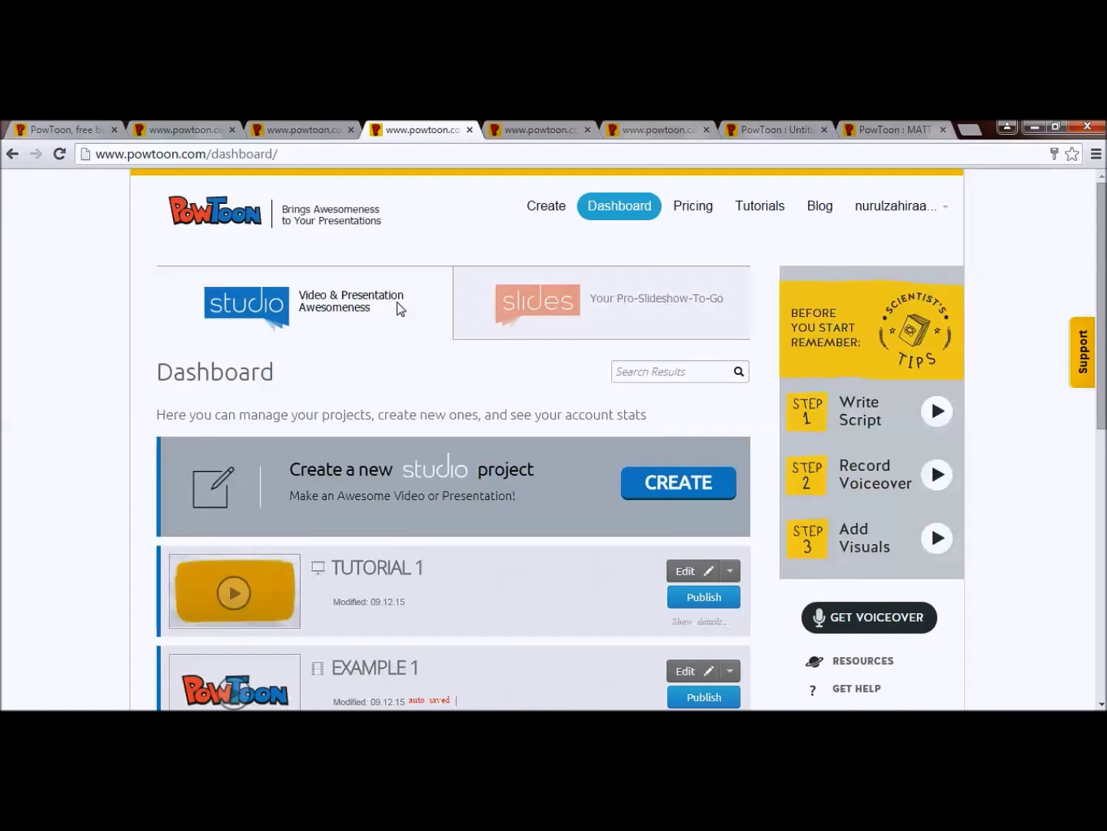
{"action": "left_click", "coordinate": [600, 308]}
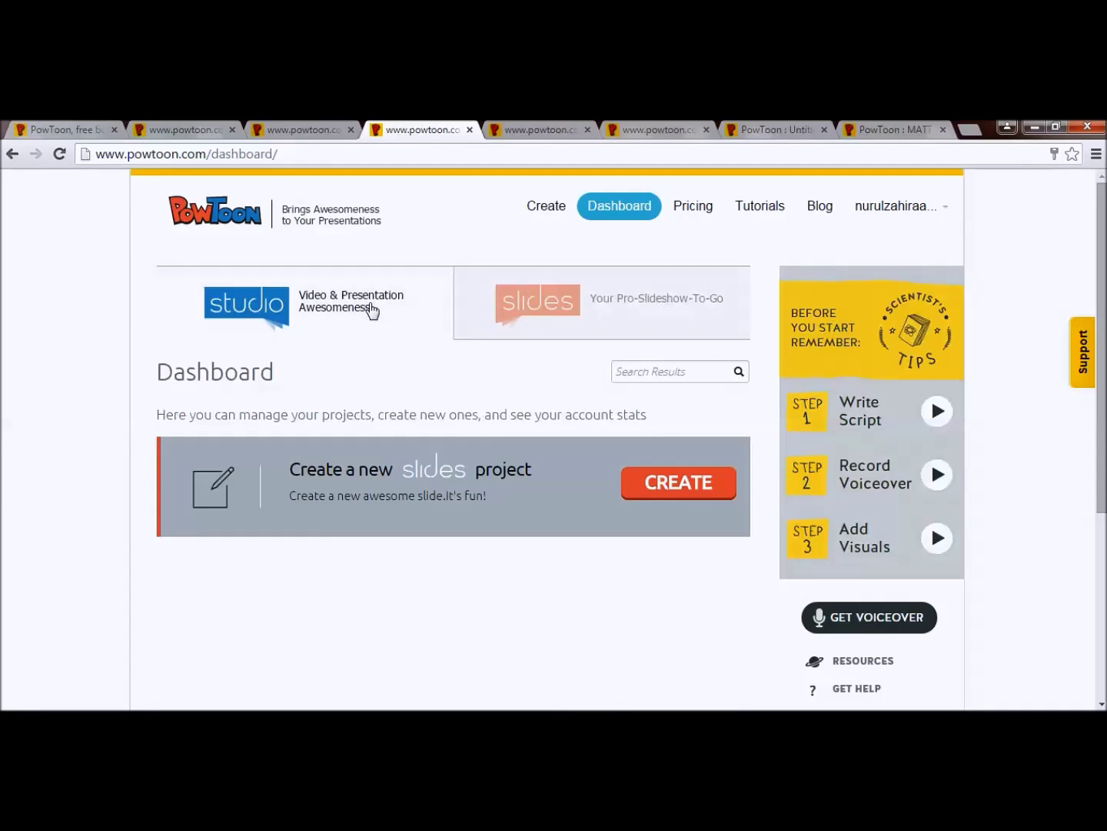
{"action": "left_click", "coordinate": [336, 311]}
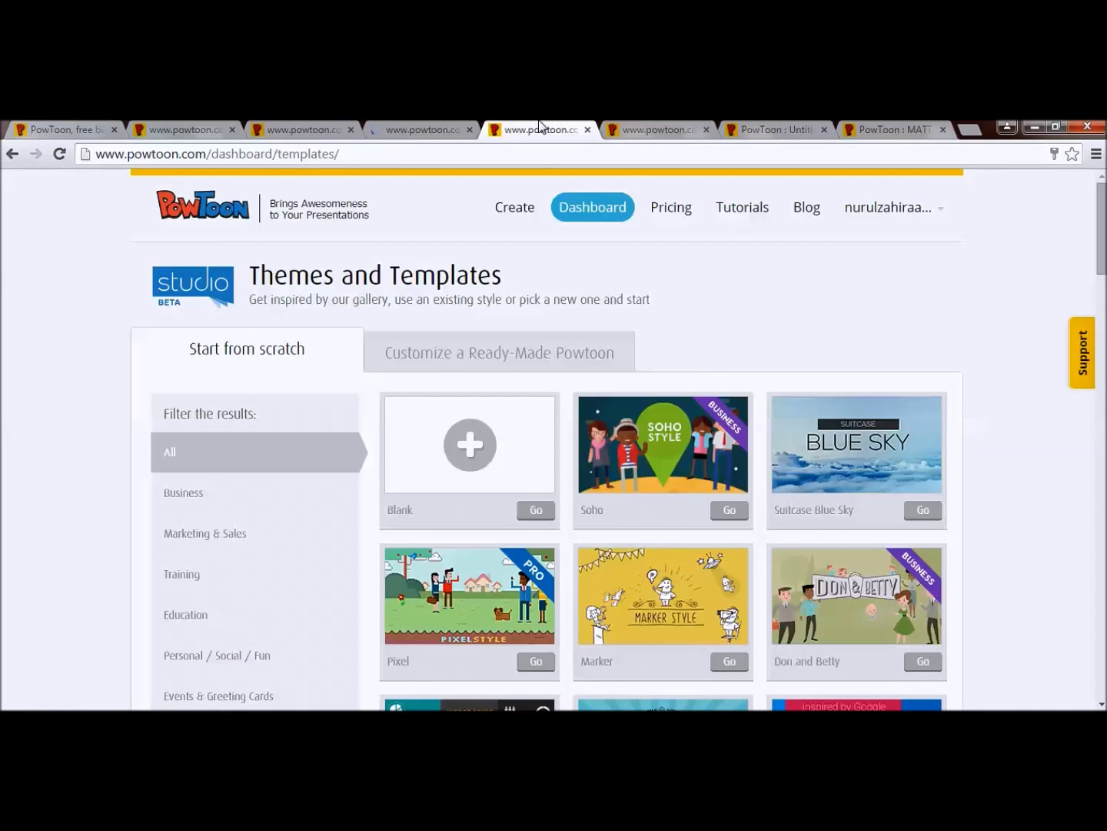
{"action": "left_click", "coordinate": [520, 207]}
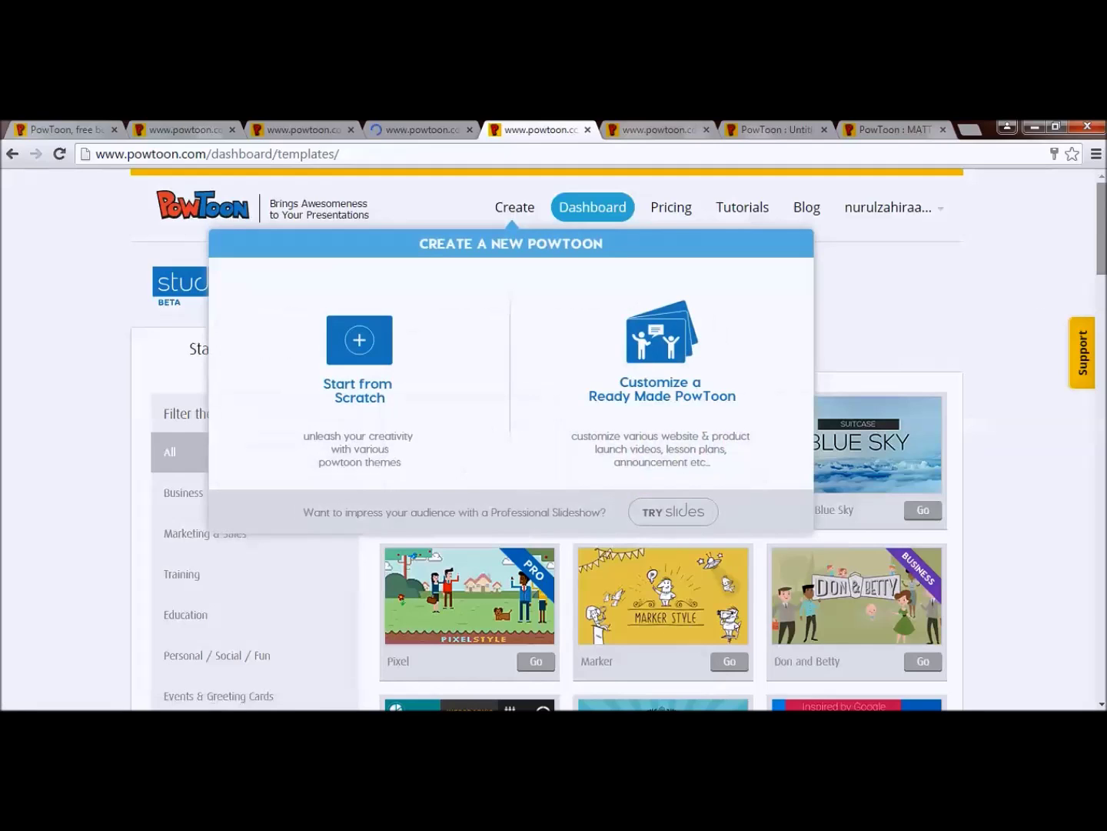
{"action": "scroll", "coordinate": [553, 432], "scroll_direction": "down", "scroll_amount": 2}
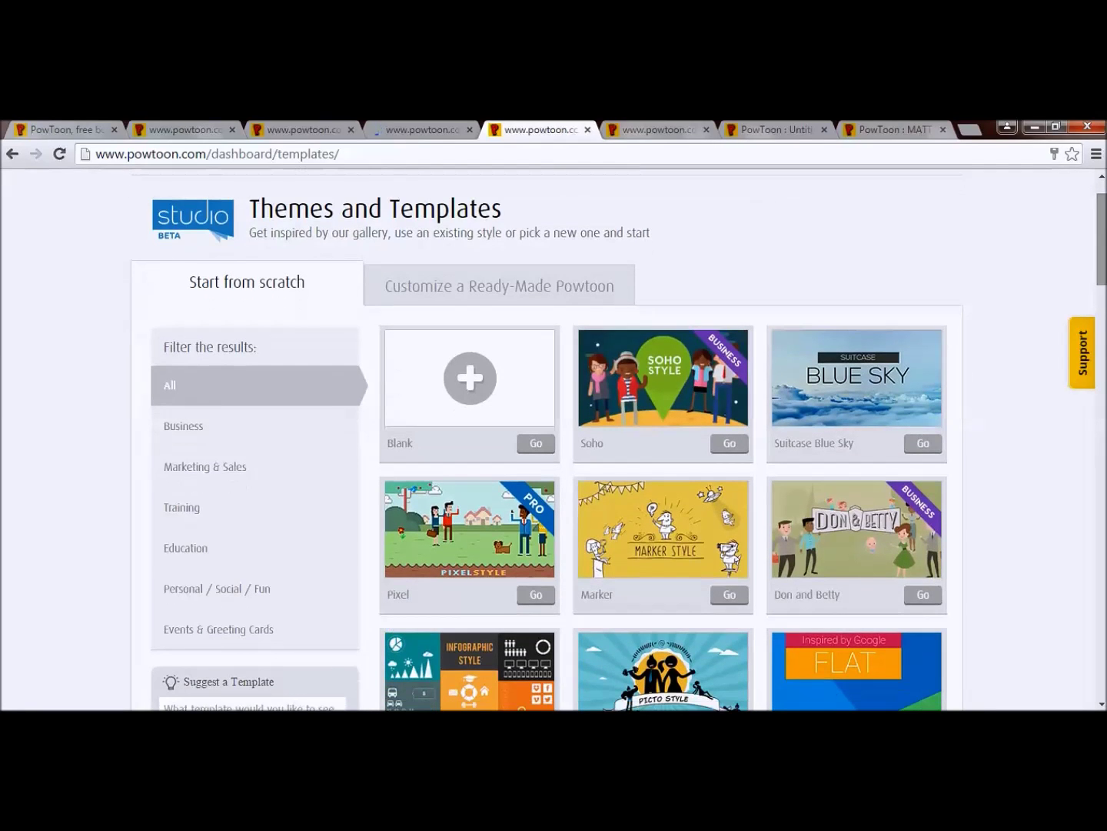
{"action": "scroll", "coordinate": [555, 432], "scroll_direction": "down", "scroll_amount": 1}
{"action": "scroll", "coordinate": [553, 433], "scroll_direction": "down", "scroll_amount": 3}
{"action": "scroll", "coordinate": [554, 432], "scroll_direction": "down", "scroll_amount": 1}
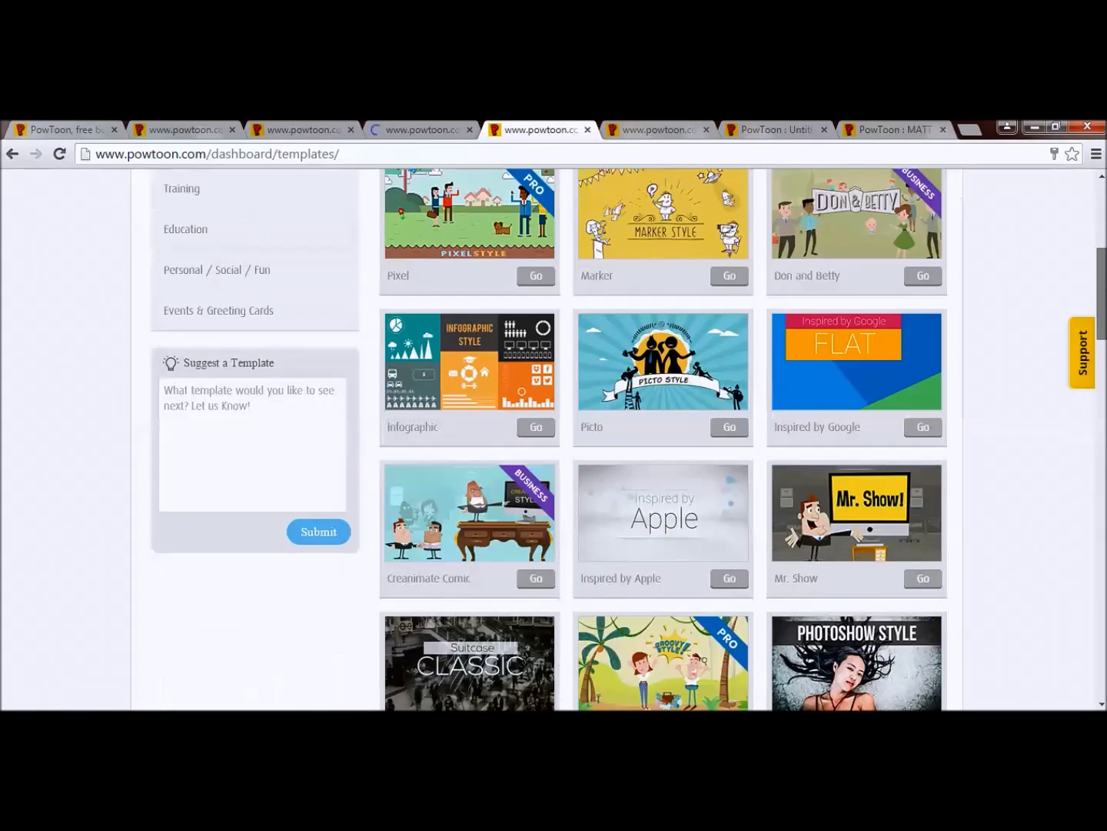
{"action": "scroll", "coordinate": [554, 433], "scroll_direction": "down", "scroll_amount": 4}
{"action": "scroll", "coordinate": [554, 433], "scroll_direction": "down", "scroll_amount": 1}
{"action": "scroll", "coordinate": [554, 433], "scroll_direction": "down", "scroll_amount": 1}
{"action": "scroll", "coordinate": [553, 433], "scroll_direction": "down", "scroll_amount": 2}
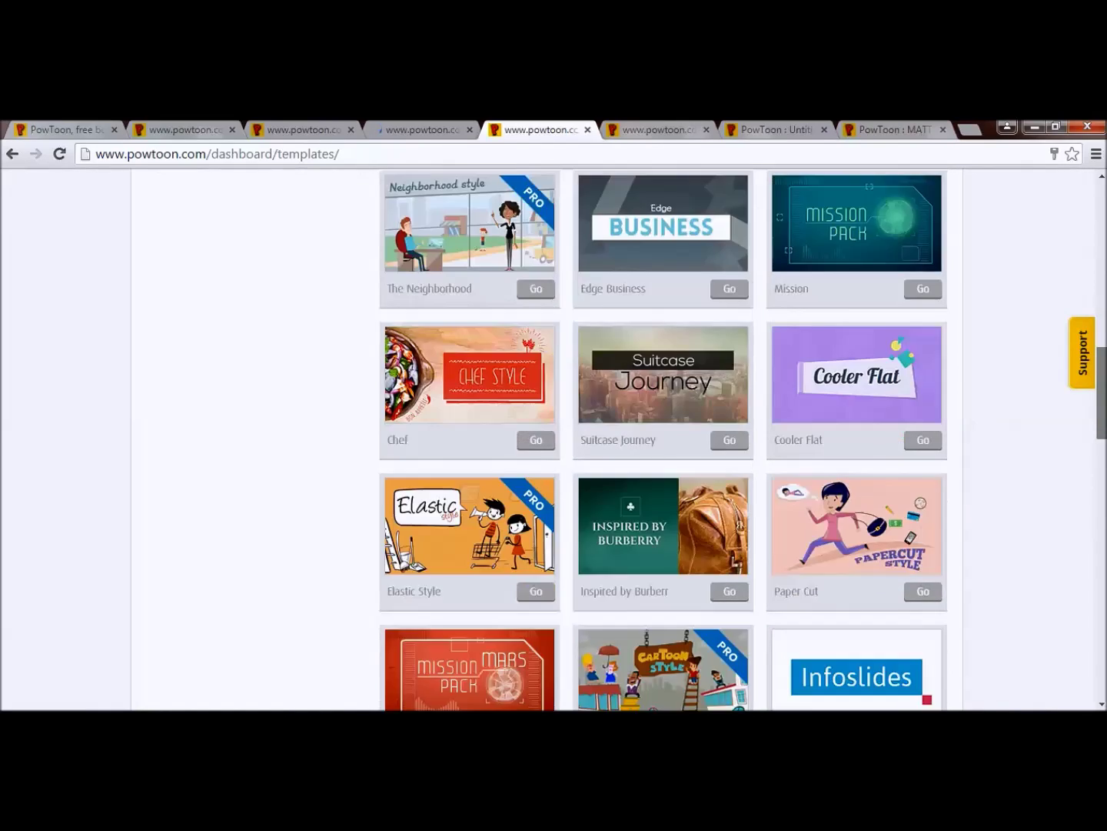
{"action": "scroll", "coordinate": [554, 433], "scroll_direction": "down", "scroll_amount": 2}
{"action": "scroll", "coordinate": [555, 433], "scroll_direction": "down", "scroll_amount": 3}
{"action": "scroll", "coordinate": [553, 433], "scroll_direction": "down", "scroll_amount": 2}
{"action": "scroll", "coordinate": [554, 433], "scroll_direction": "down", "scroll_amount": 2}
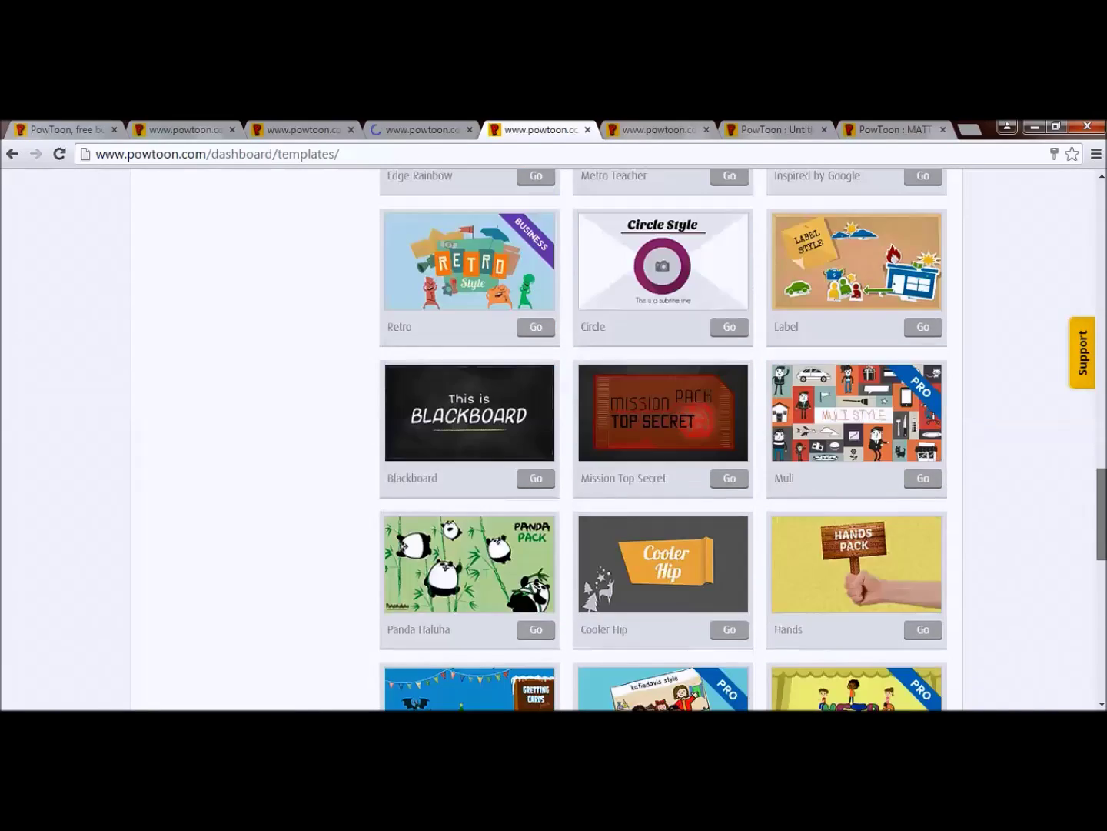
{"action": "scroll", "coordinate": [554, 432], "scroll_direction": "up", "scroll_amount": 2}
{"action": "scroll", "coordinate": [554, 433], "scroll_direction": "up", "scroll_amount": 8}
{"action": "scroll", "coordinate": [554, 432], "scroll_direction": "up", "scroll_amount": 6}
{"action": "scroll", "coordinate": [554, 433], "scroll_direction": "up", "scroll_amount": 2}
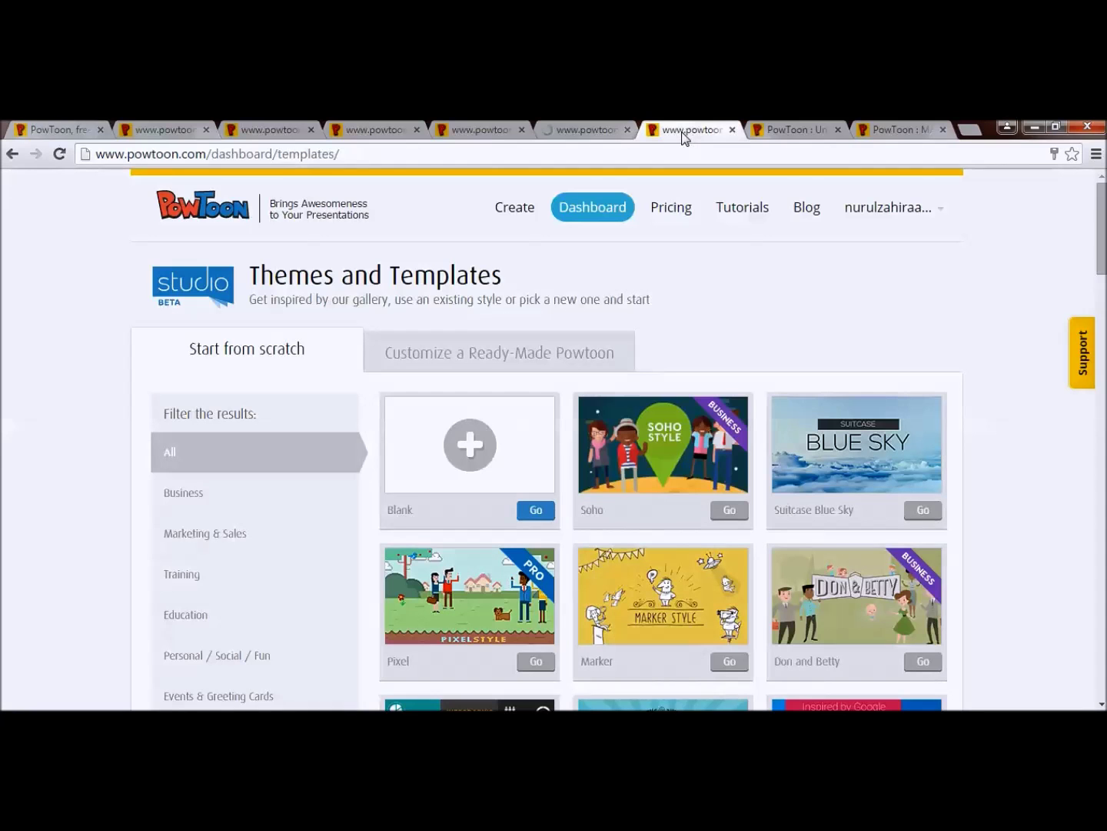
Switch to the 'PowToon : Untitled' tab showing the blank editor
{"action": "left_click", "coordinate": [794, 128]}
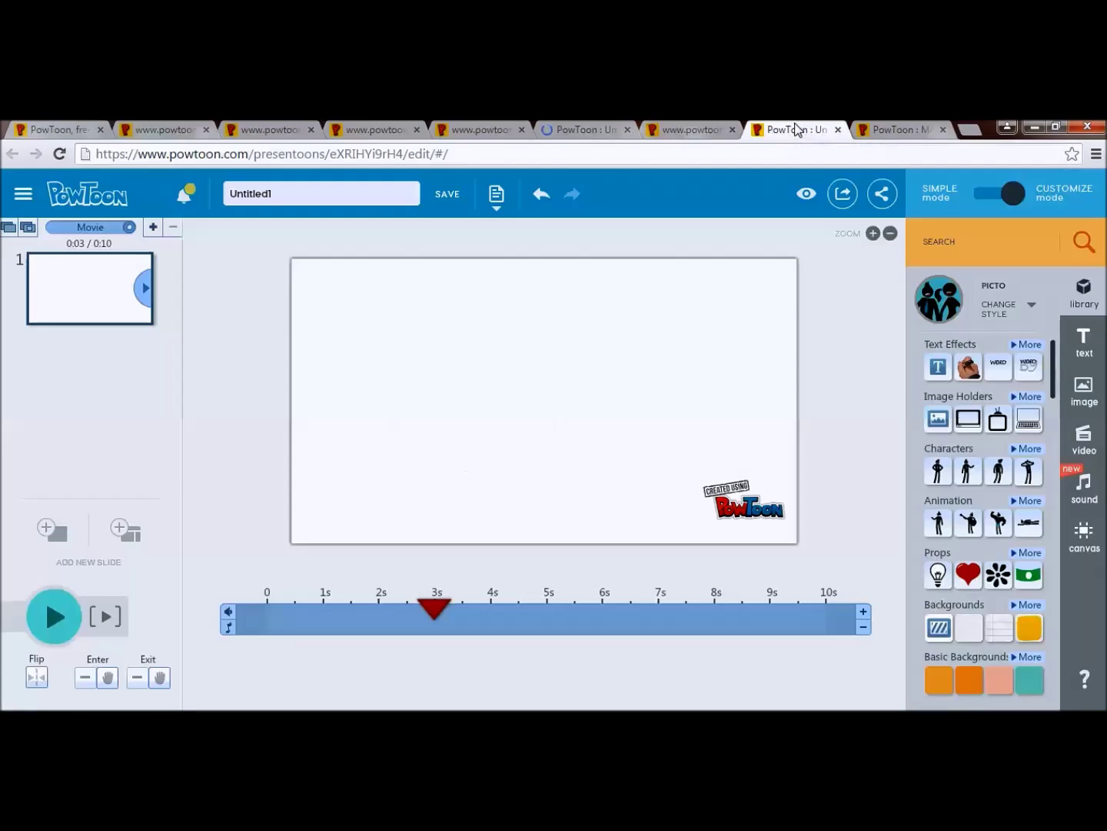
Close the extra PowToon tab and select the Untitled1 title to replace with TUTORIAL 1
{"action": "left_click", "coordinate": [733, 130]}
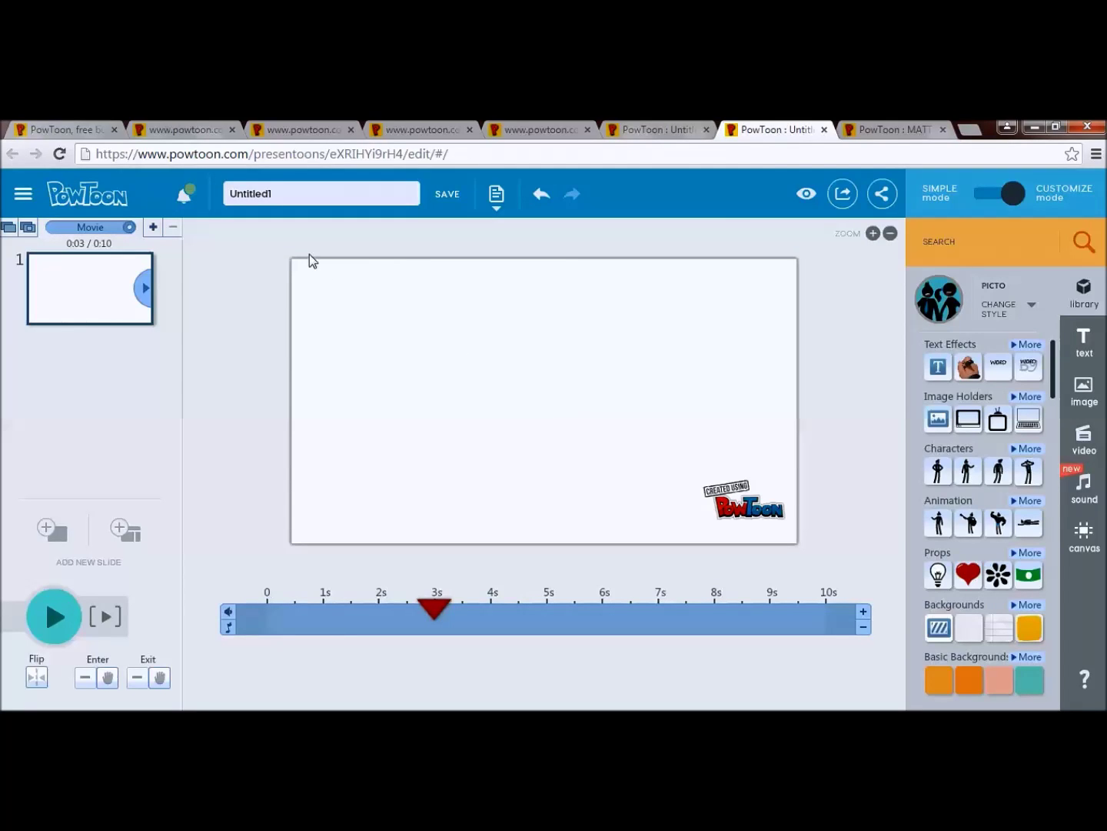
{"action": "left_click", "coordinate": [285, 193]}
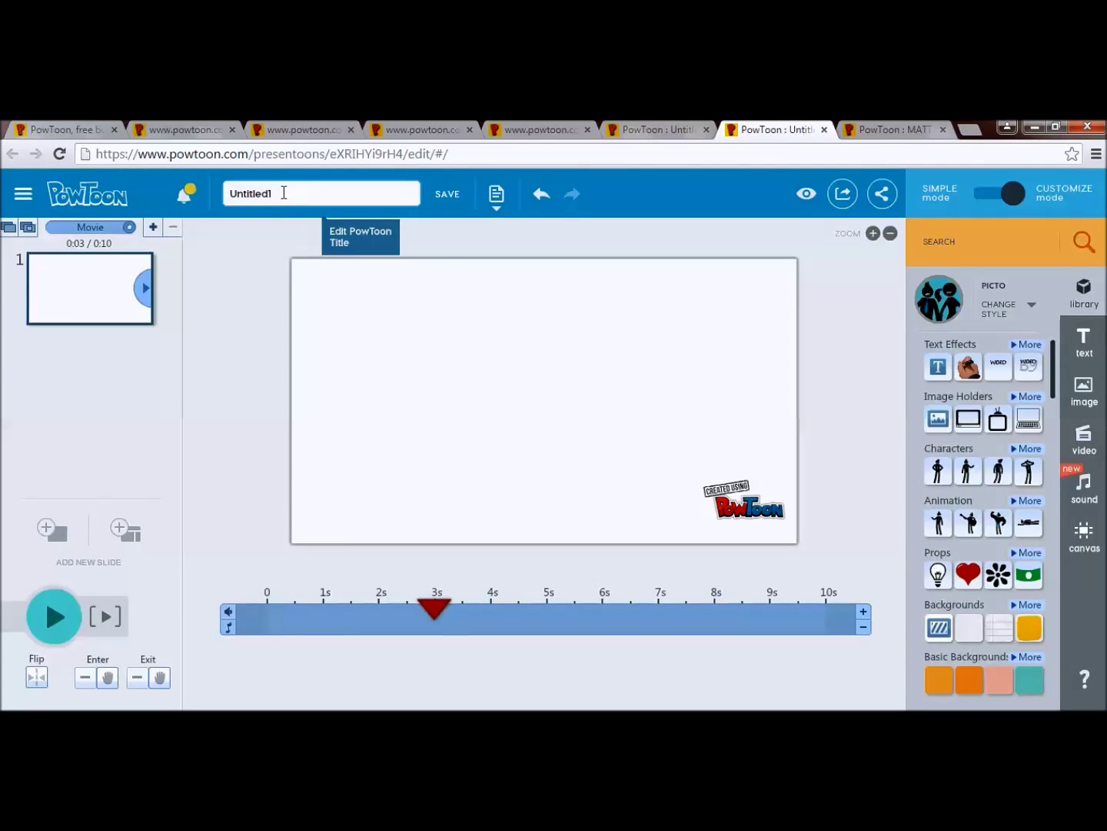
{"action": "left_click_drag", "start_coordinate": [284, 191], "coordinate": [230, 196]}
{"action": "type", "text": "T"}
{"action": "type", "text": "UTORIAL 1"}
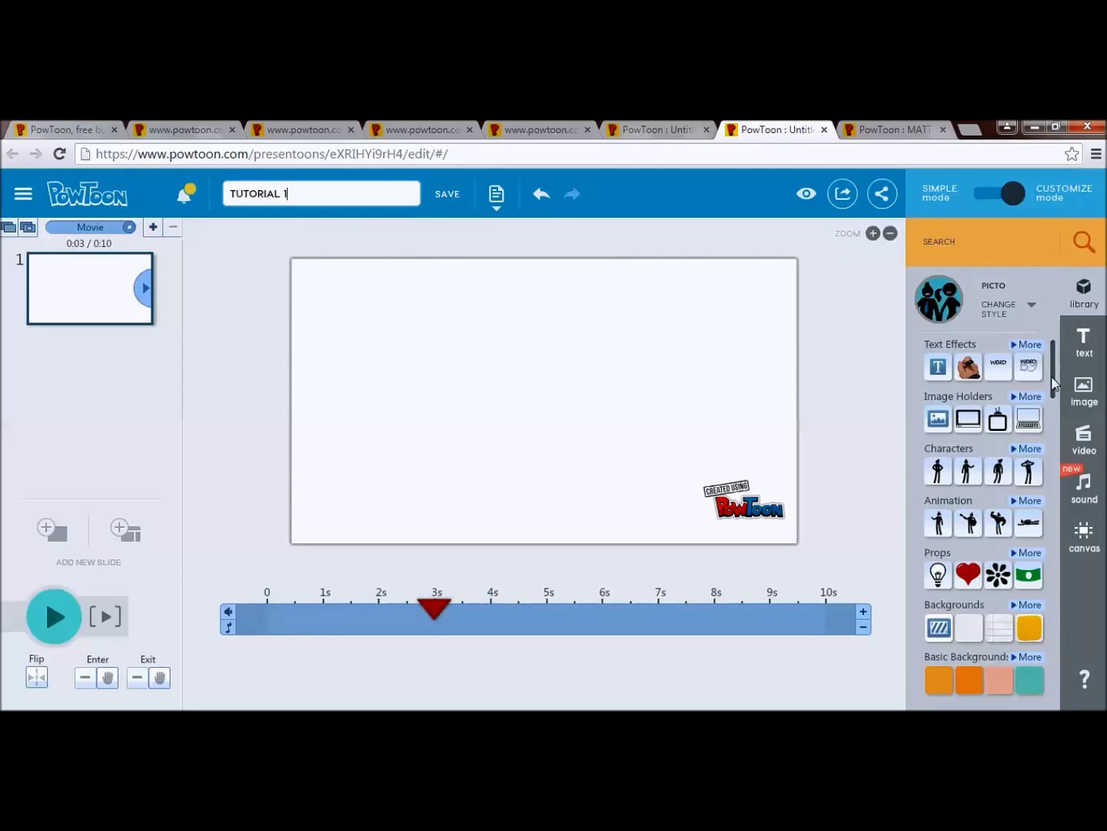
{"action": "left_click_drag", "start_coordinate": [1053, 383], "coordinate": [1054, 442]}
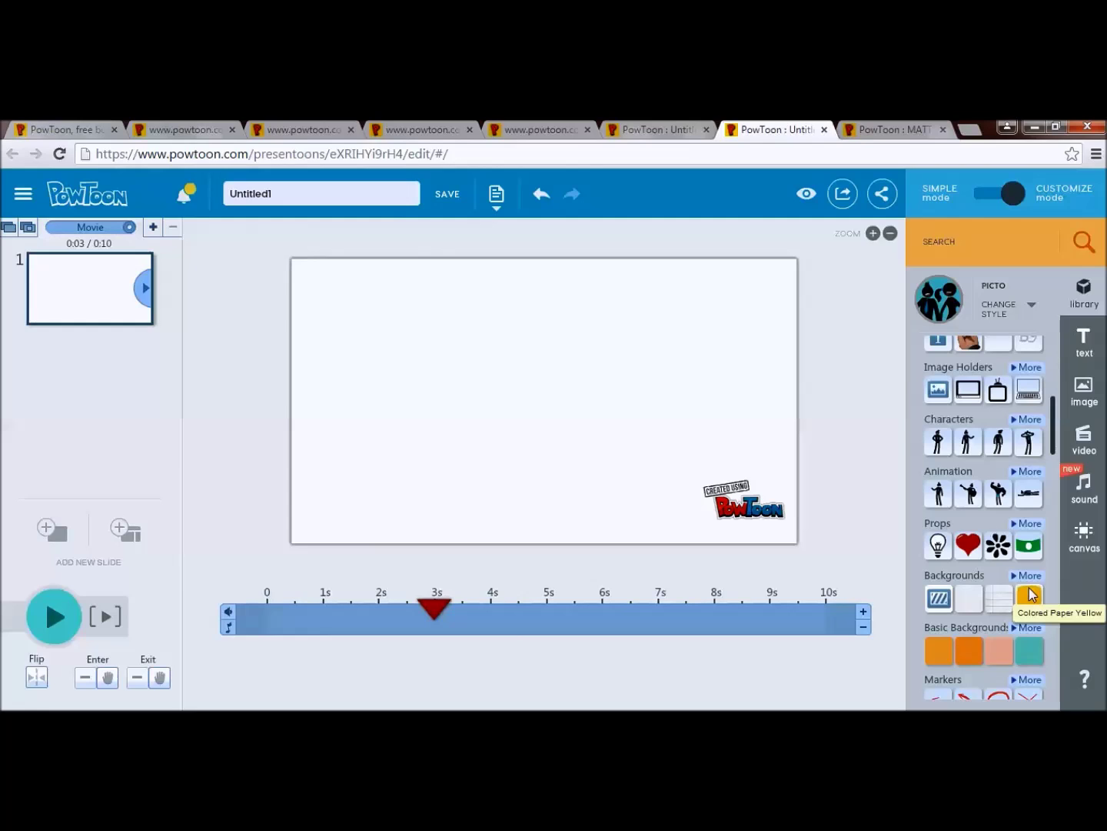
Apply the Colored Paper Yellow background and show all animated characters
{"action": "left_click", "coordinate": [1030, 598]}
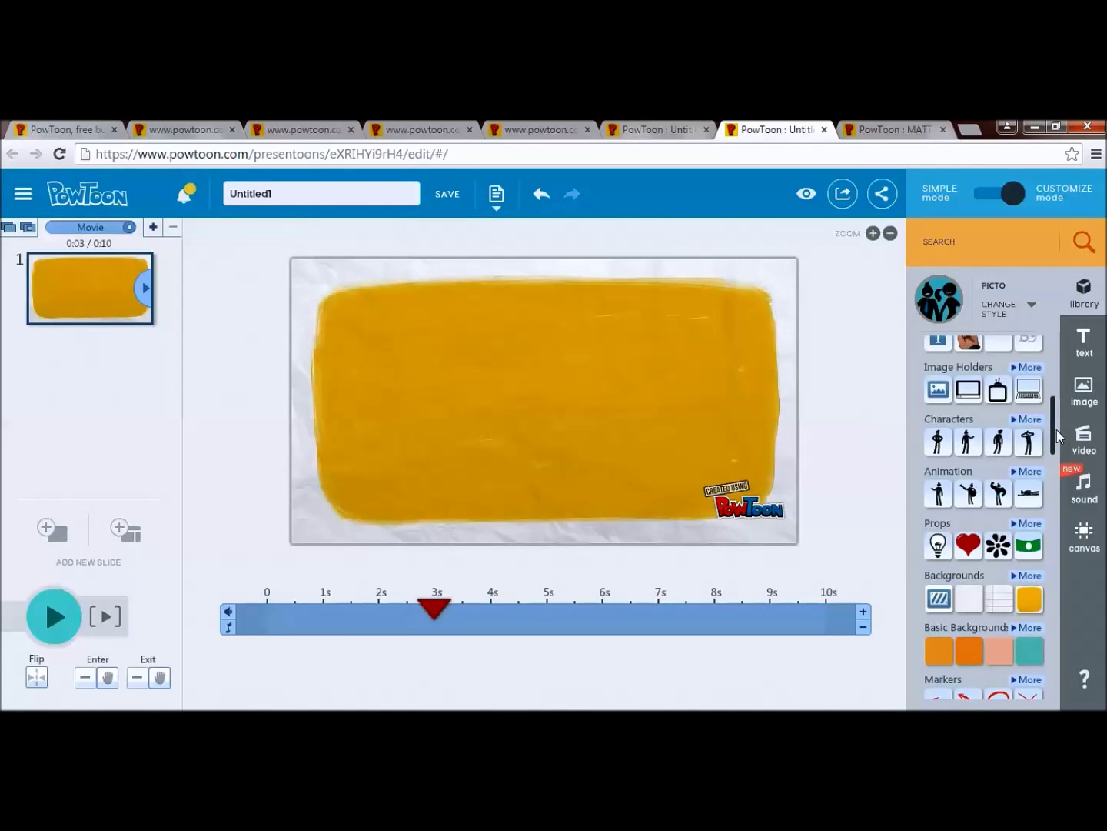
{"action": "left_click_drag", "start_coordinate": [1057, 437], "coordinate": [1057, 530]}
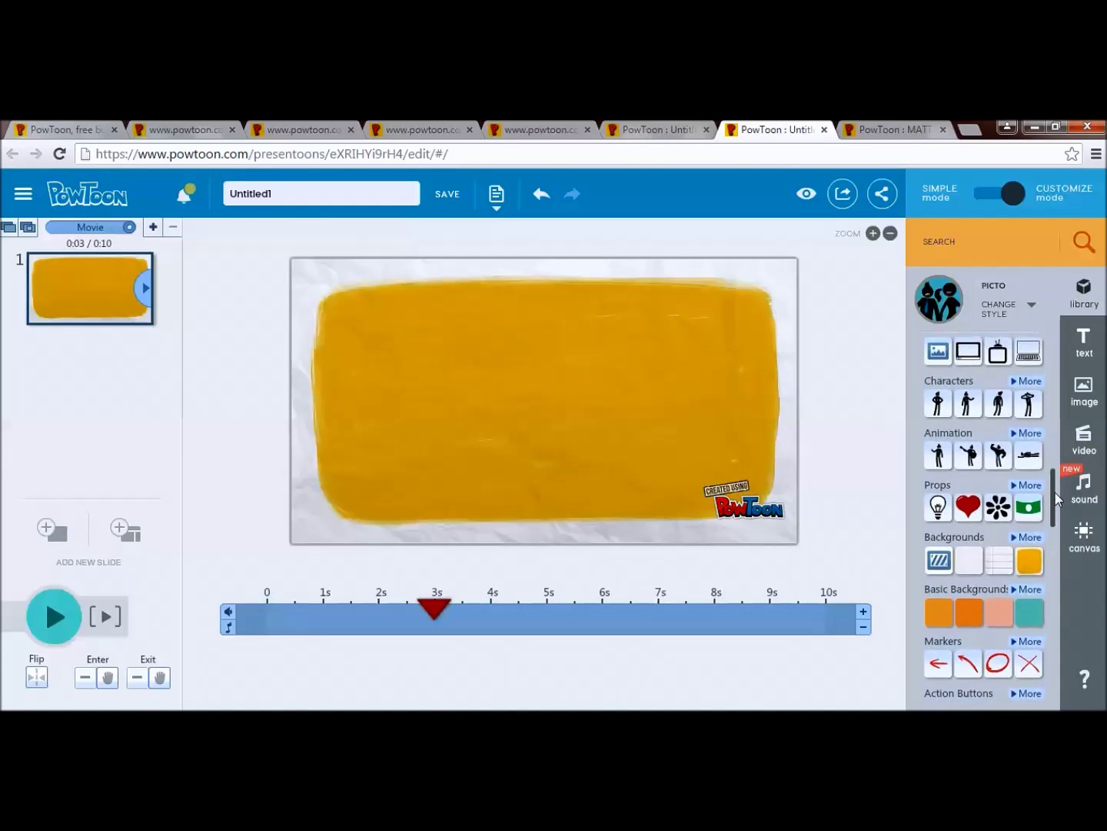
{"action": "left_click_drag", "start_coordinate": [1056, 529], "coordinate": [1057, 472]}
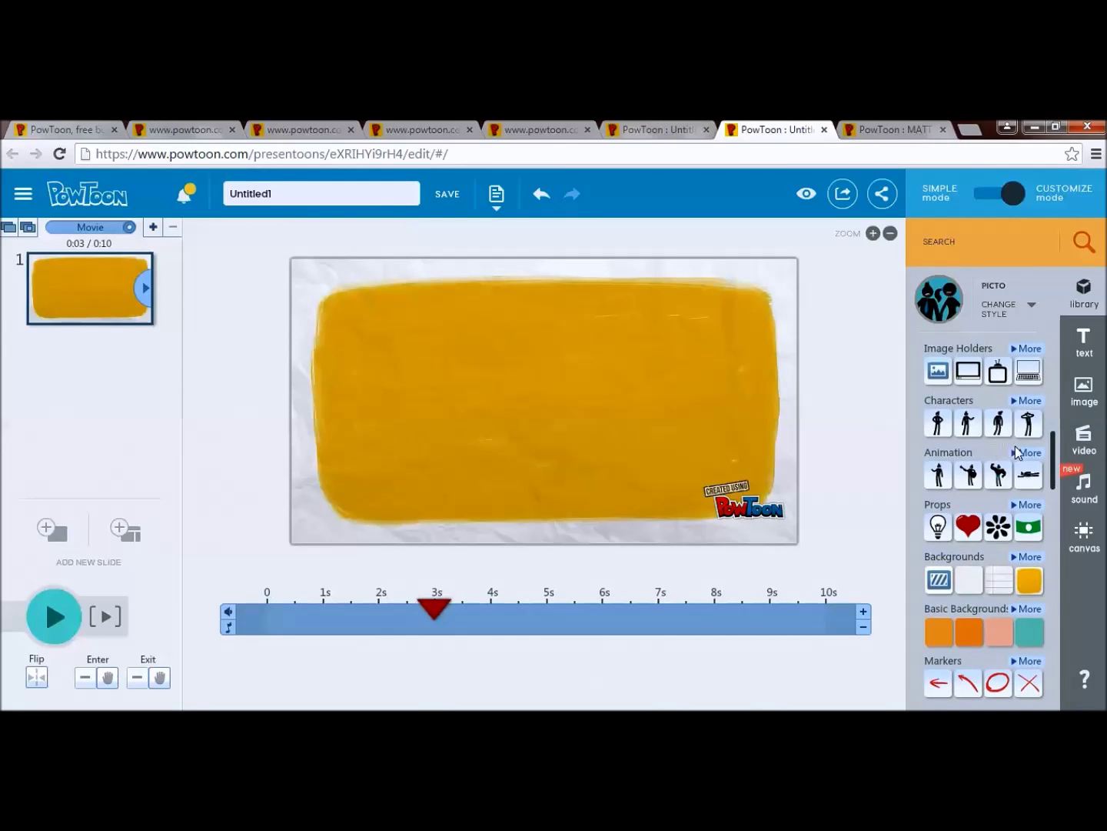
{"action": "left_click", "coordinate": [1021, 453]}
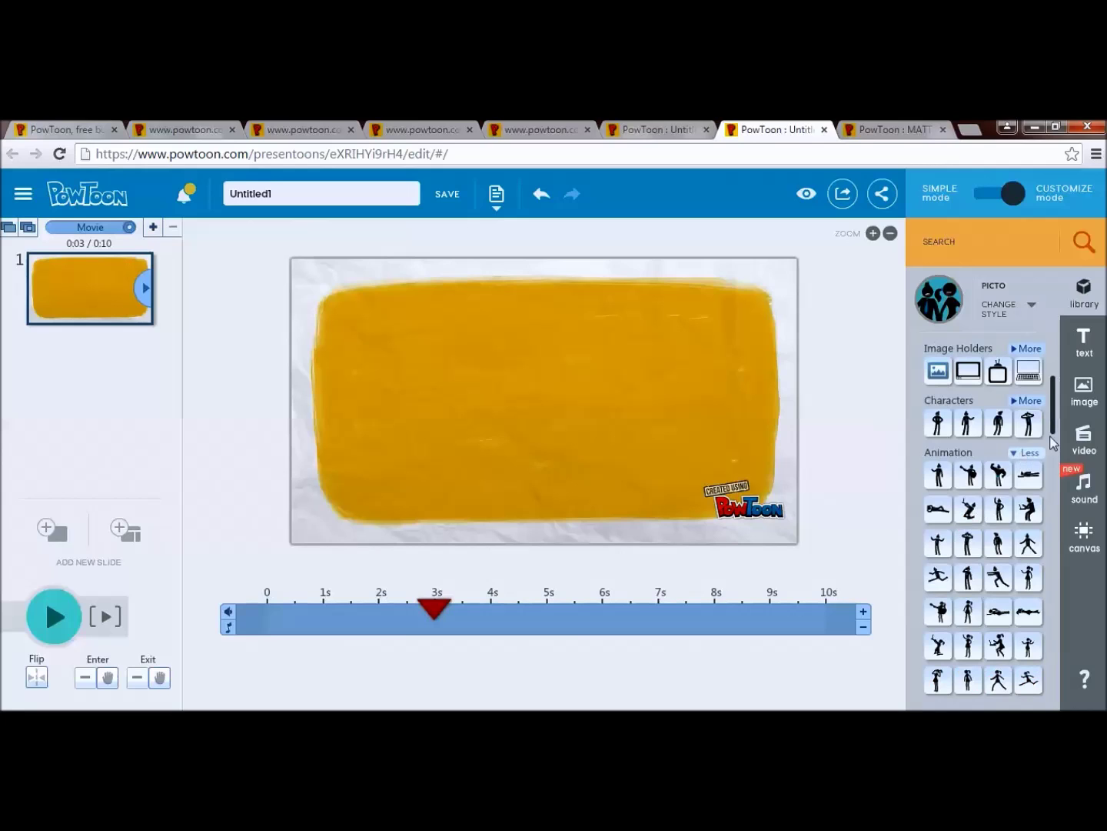
{"action": "left_click_drag", "start_coordinate": [1056, 426], "coordinate": [1059, 503]}
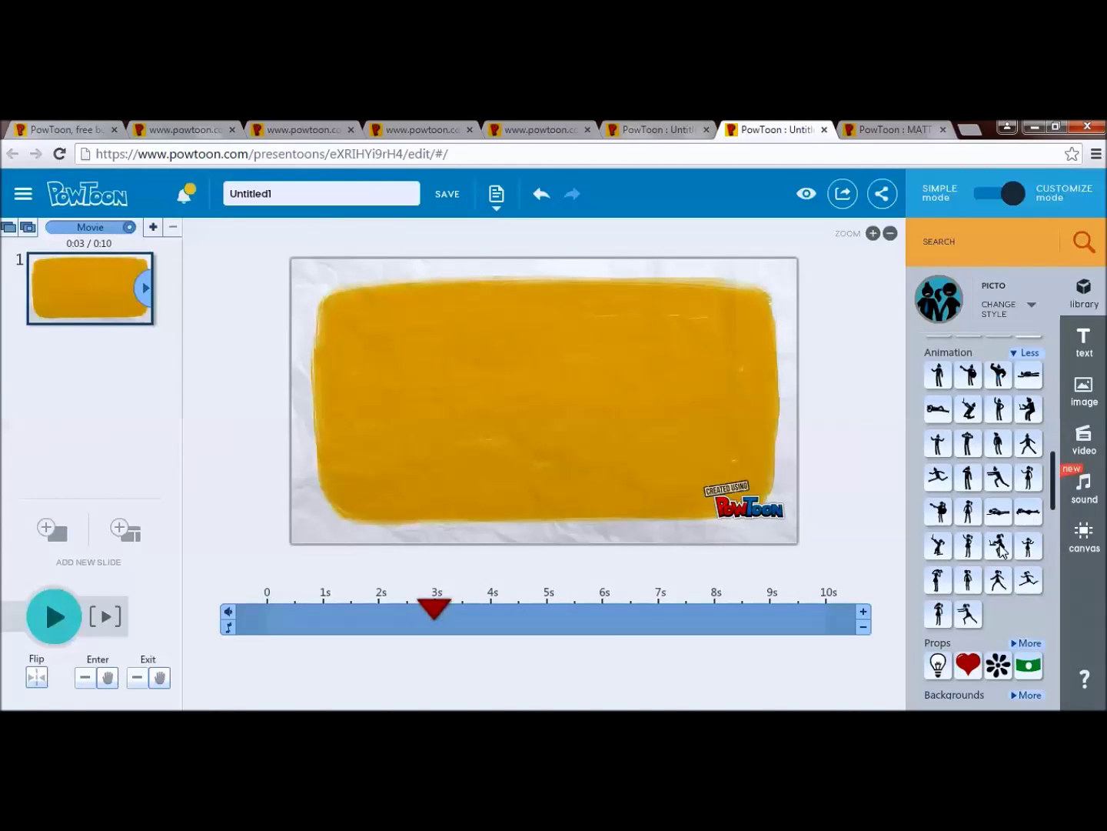
Add the girl-typing-on-laptop character and position it at the slide's upper right
{"action": "left_click", "coordinate": [1001, 548]}
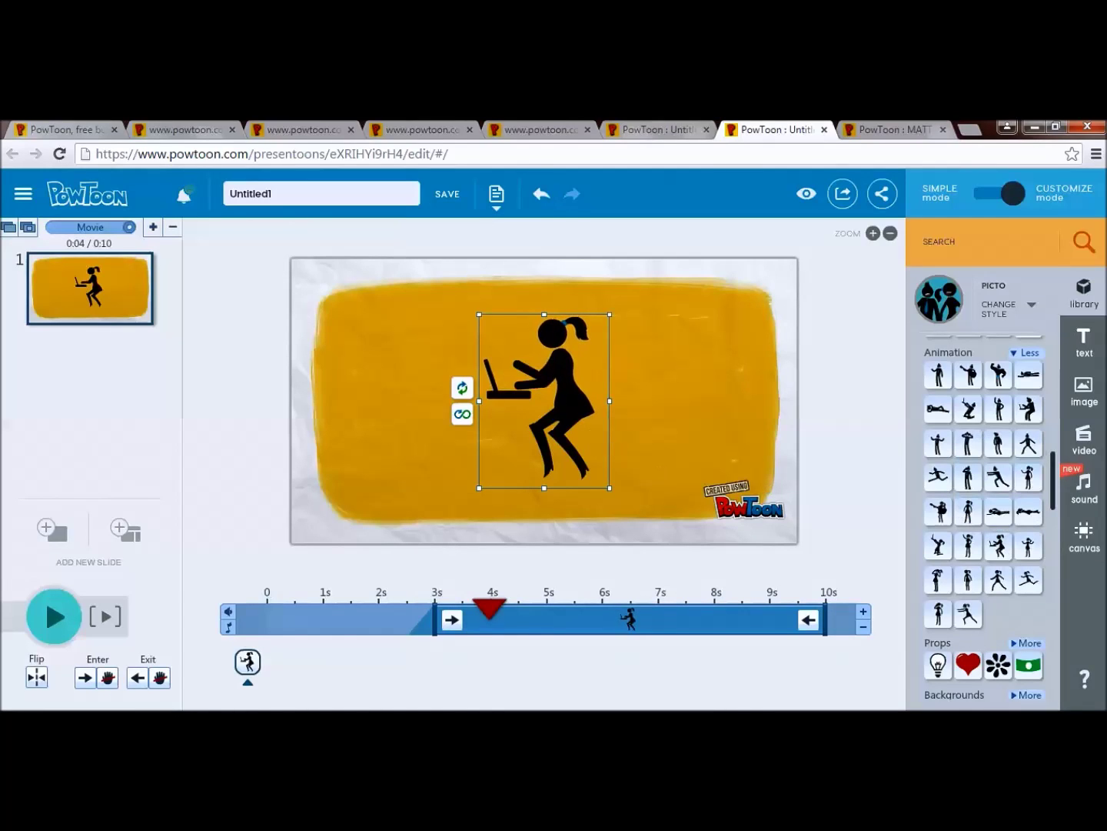
{"action": "left_click_drag", "start_coordinate": [591, 390], "coordinate": [673, 400]}
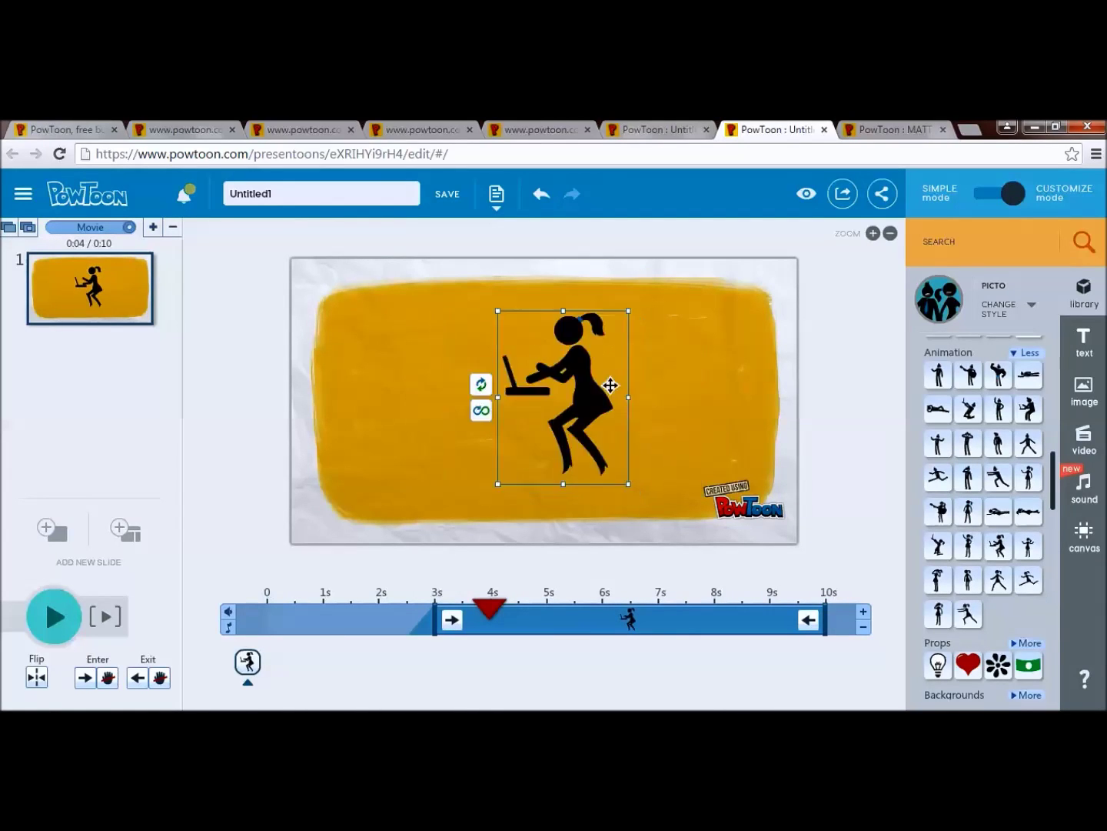
{"action": "left_click_drag", "start_coordinate": [674, 400], "coordinate": [722, 369]}
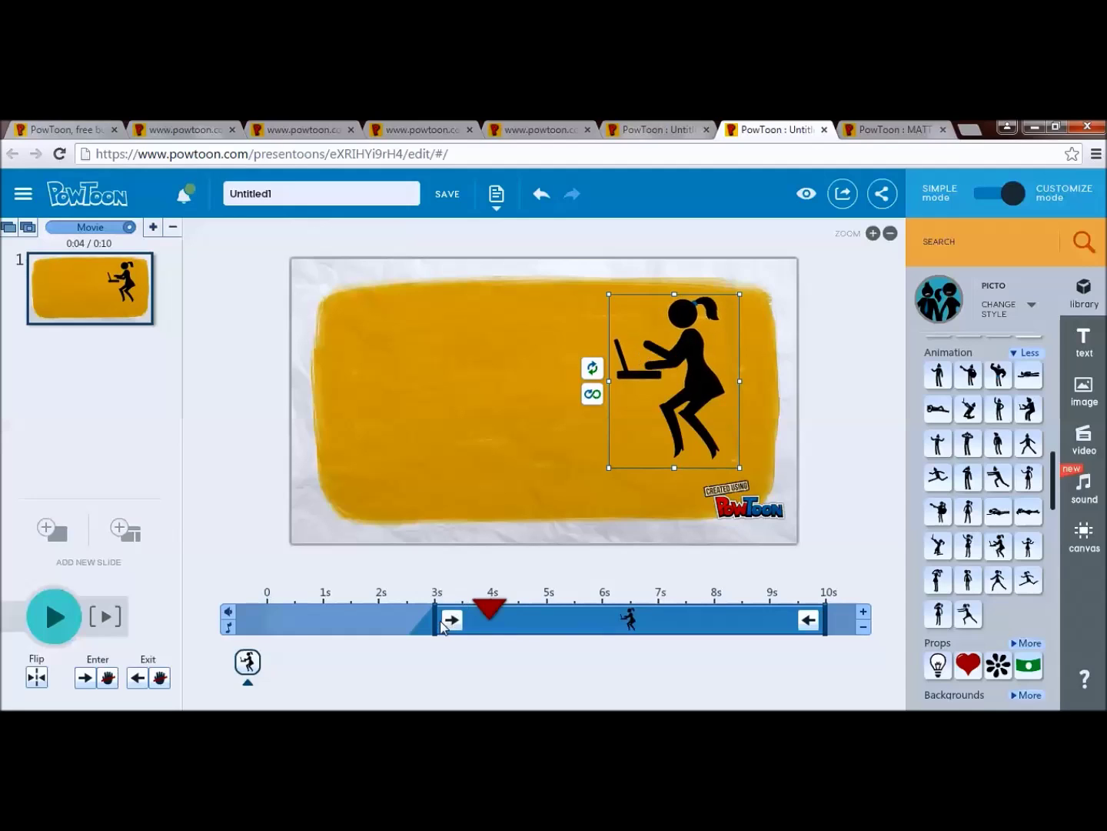
Set the laptop character's timeline to enter near 1s and exit near 8s
{"action": "left_click_drag", "start_coordinate": [432, 620], "coordinate": [465, 619]}
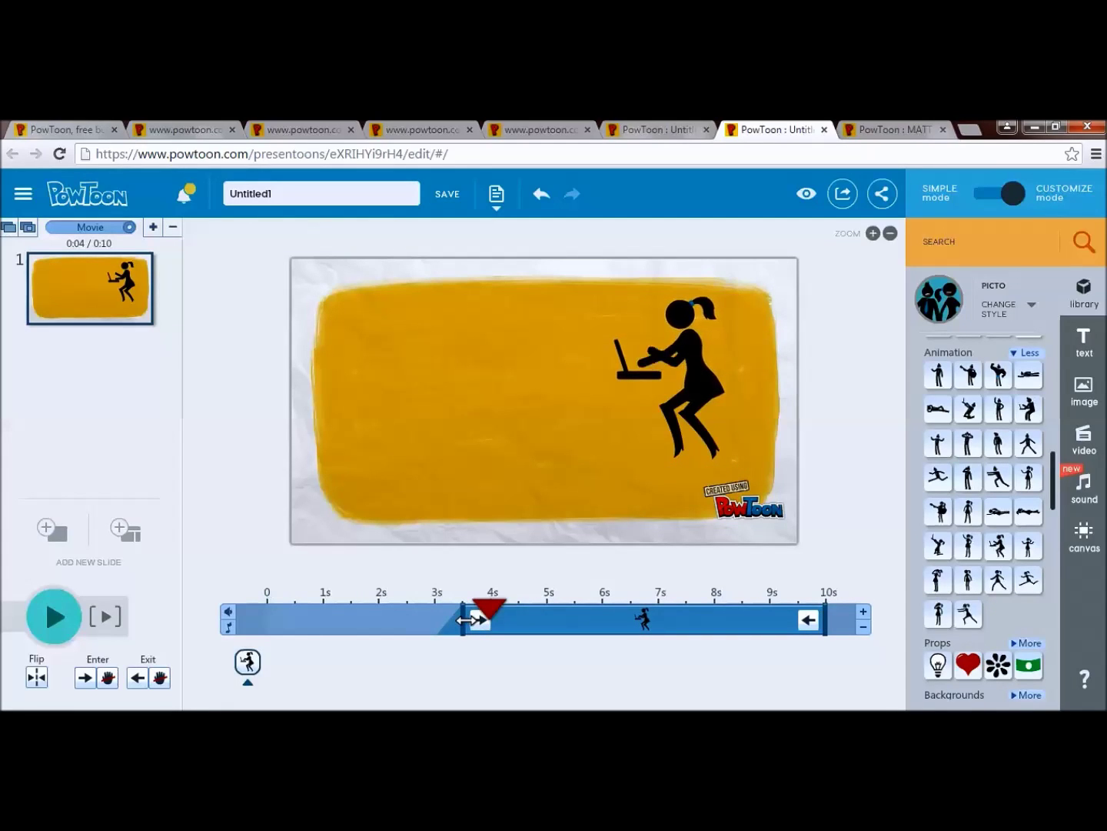
{"action": "left_click_drag", "start_coordinate": [449, 621], "coordinate": [327, 624]}
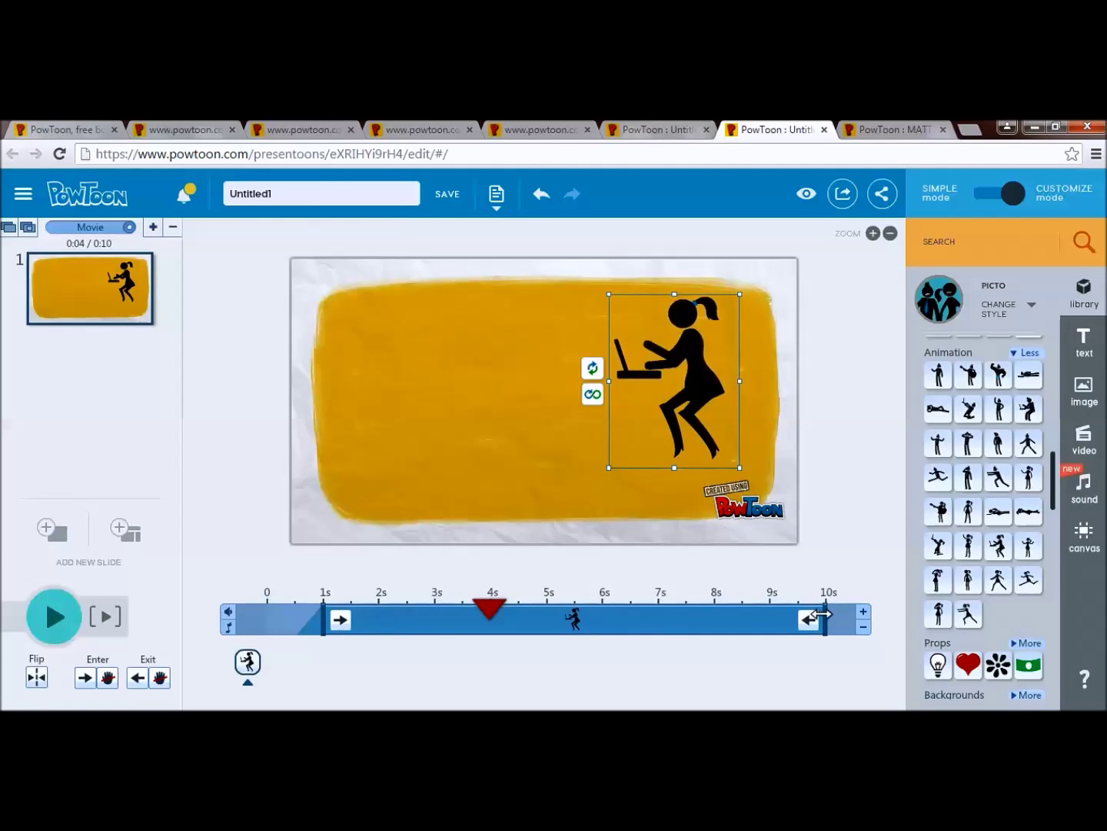
{"action": "left_click_drag", "start_coordinate": [821, 614], "coordinate": [720, 614]}
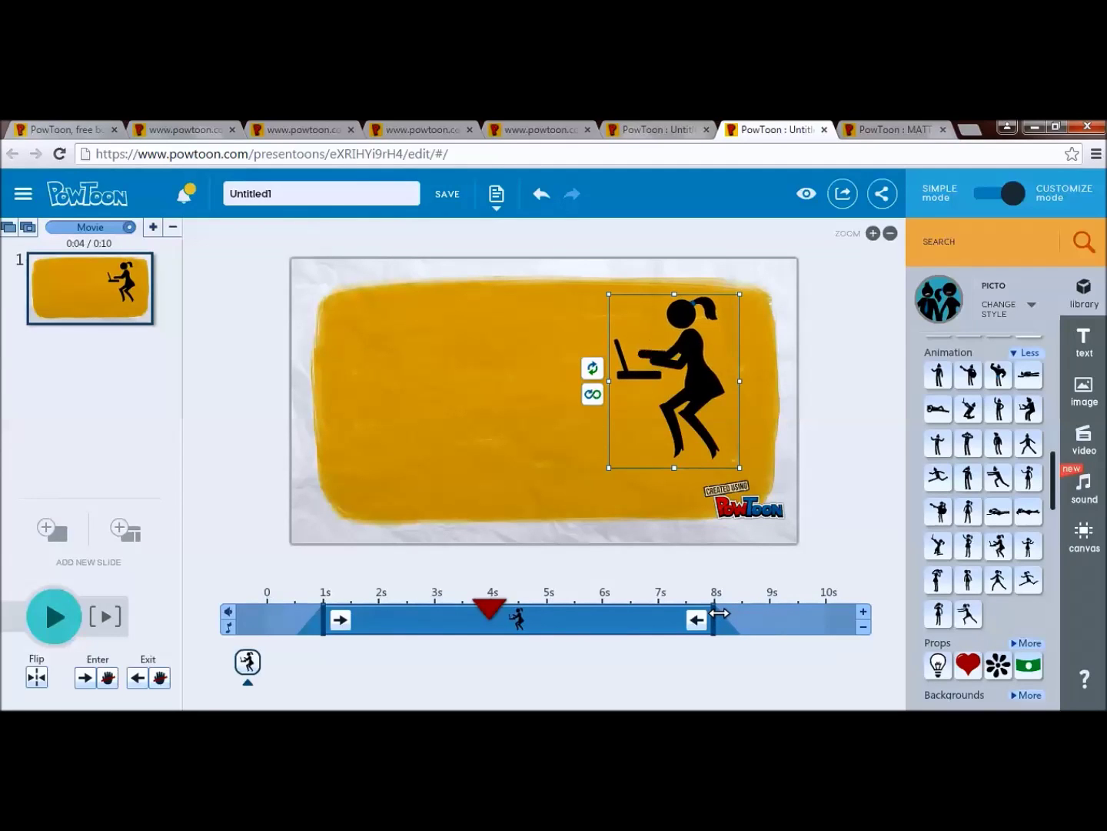
{"action": "left_click", "coordinate": [341, 620]}
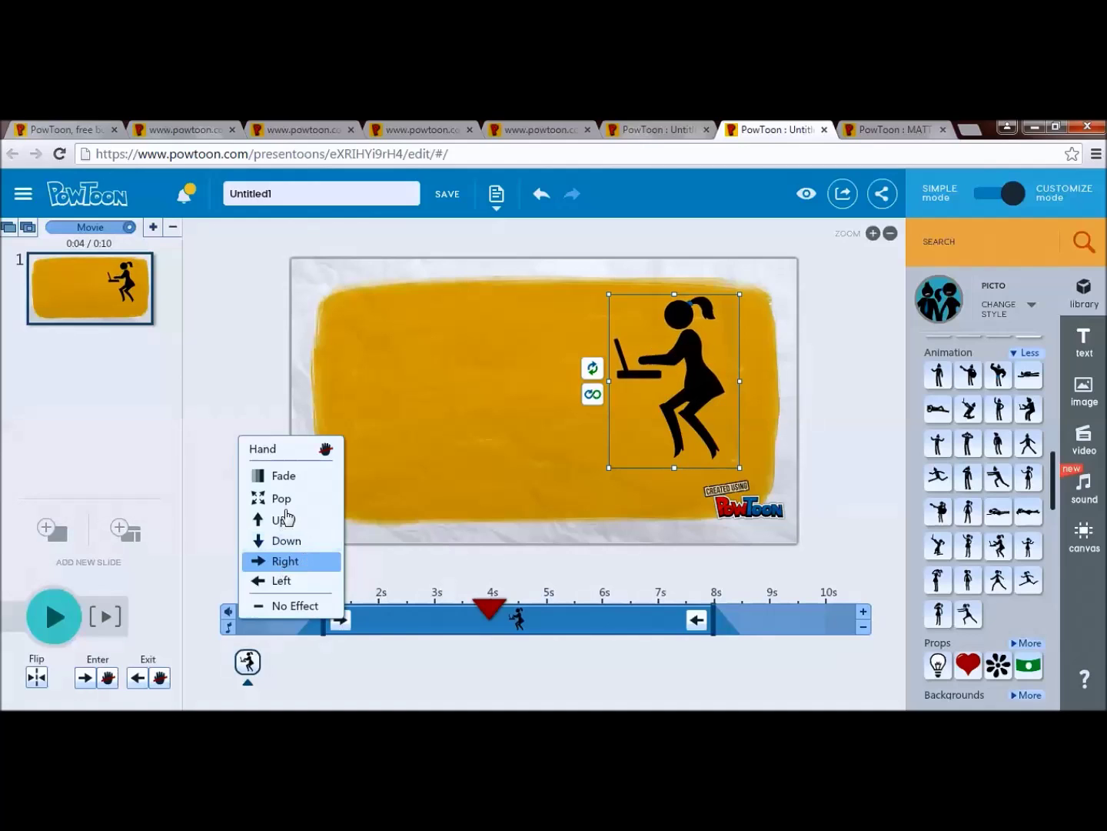
Keep the character's Right entrance and set its exit effect to Down
{"action": "left_click", "coordinate": [287, 566]}
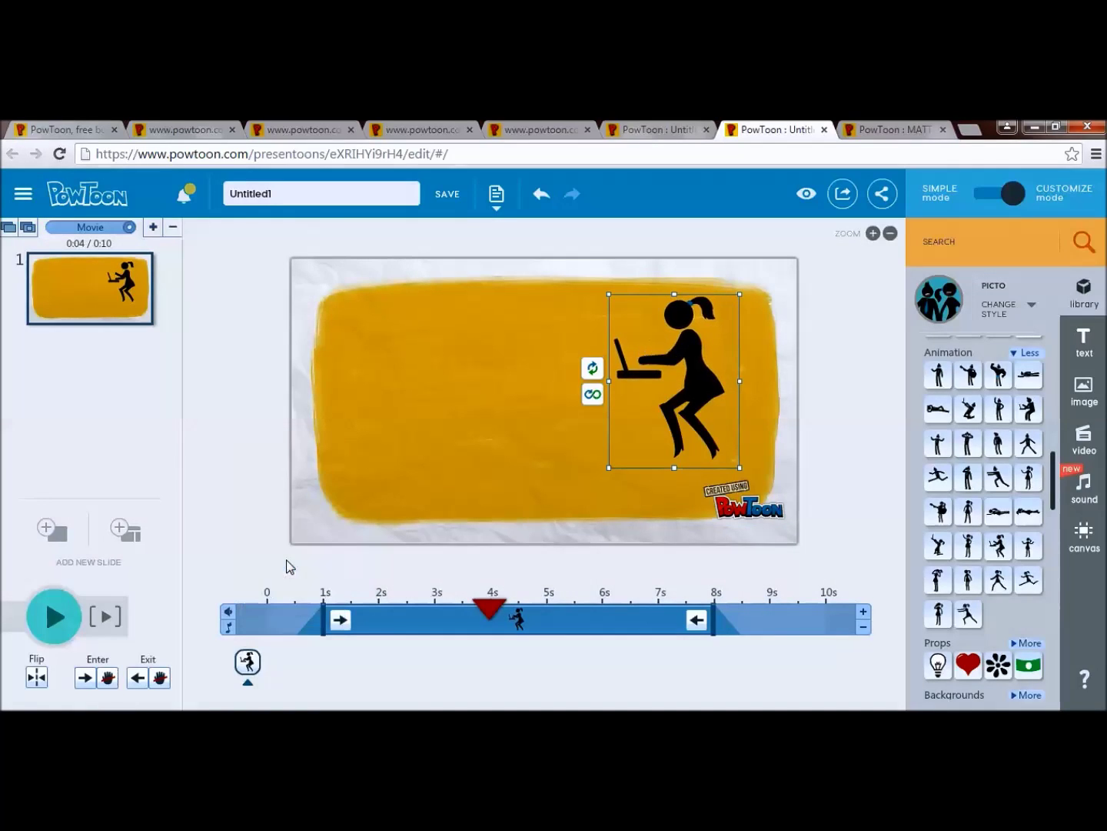
{"action": "left_click", "coordinate": [340, 621]}
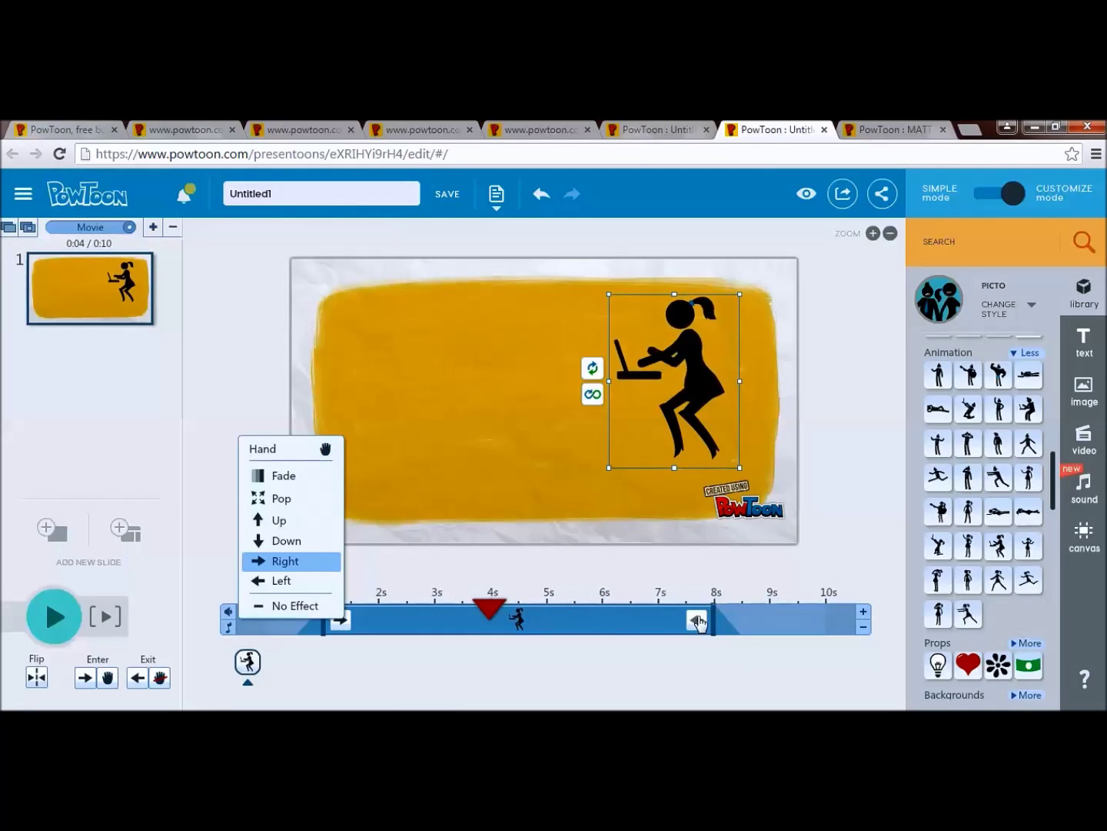
{"action": "left_click", "coordinate": [697, 621]}
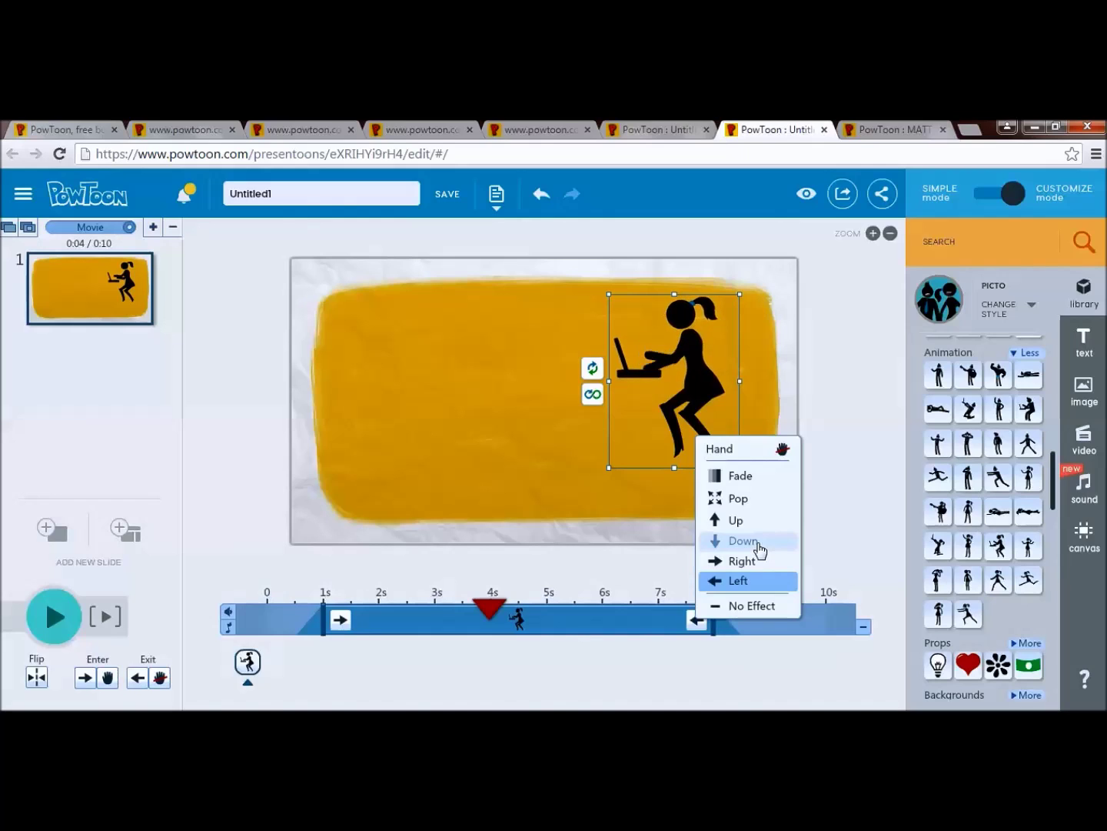
{"action": "left_click", "coordinate": [758, 543]}
{"action": "left_click", "coordinate": [695, 621]}
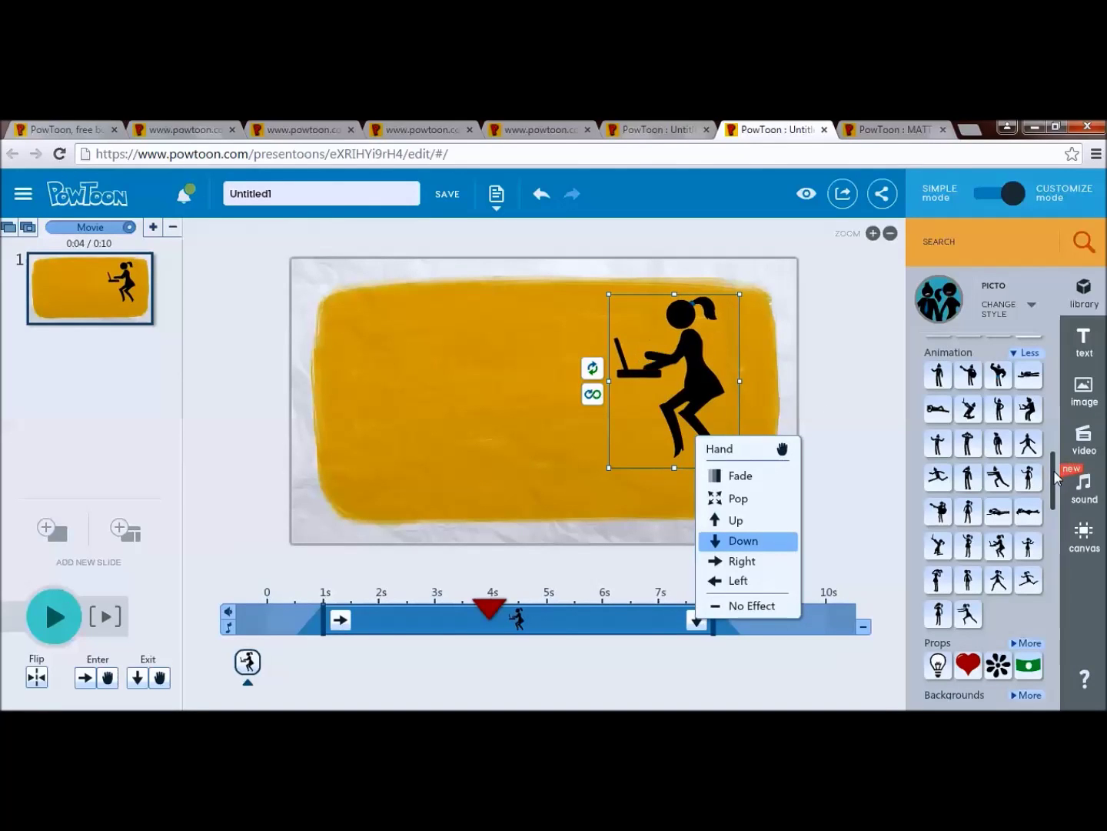
{"action": "left_click_drag", "start_coordinate": [1056, 476], "coordinate": [1051, 363]}
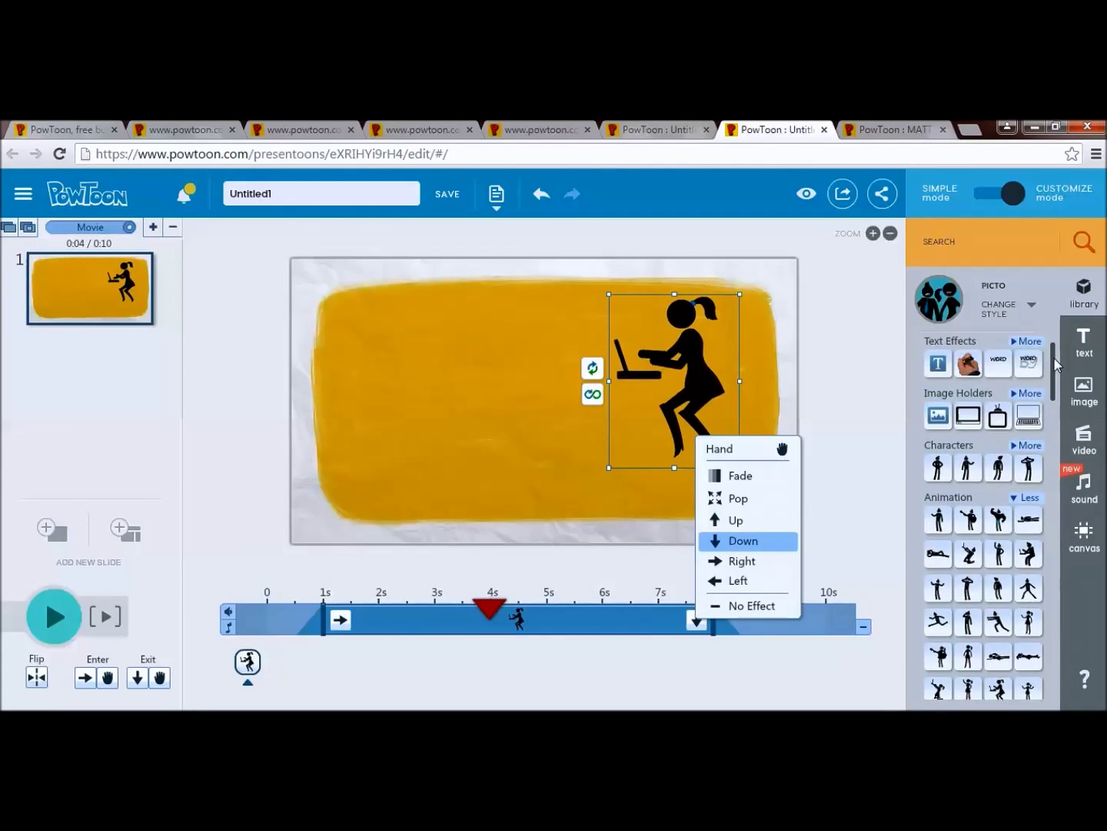
{"action": "mouse_move", "coordinate": [938, 367]}
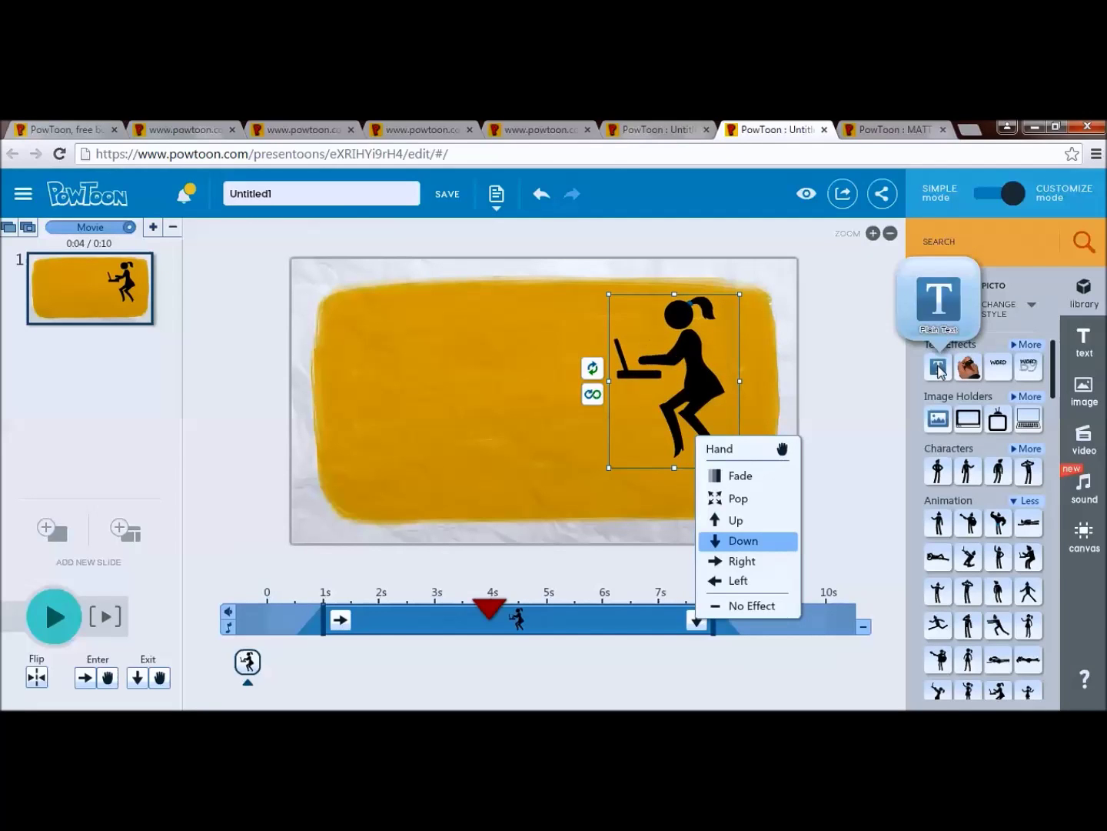
Add a Plain Text box and give it the Letters rolling effect
{"action": "left_click", "coordinate": [939, 370]}
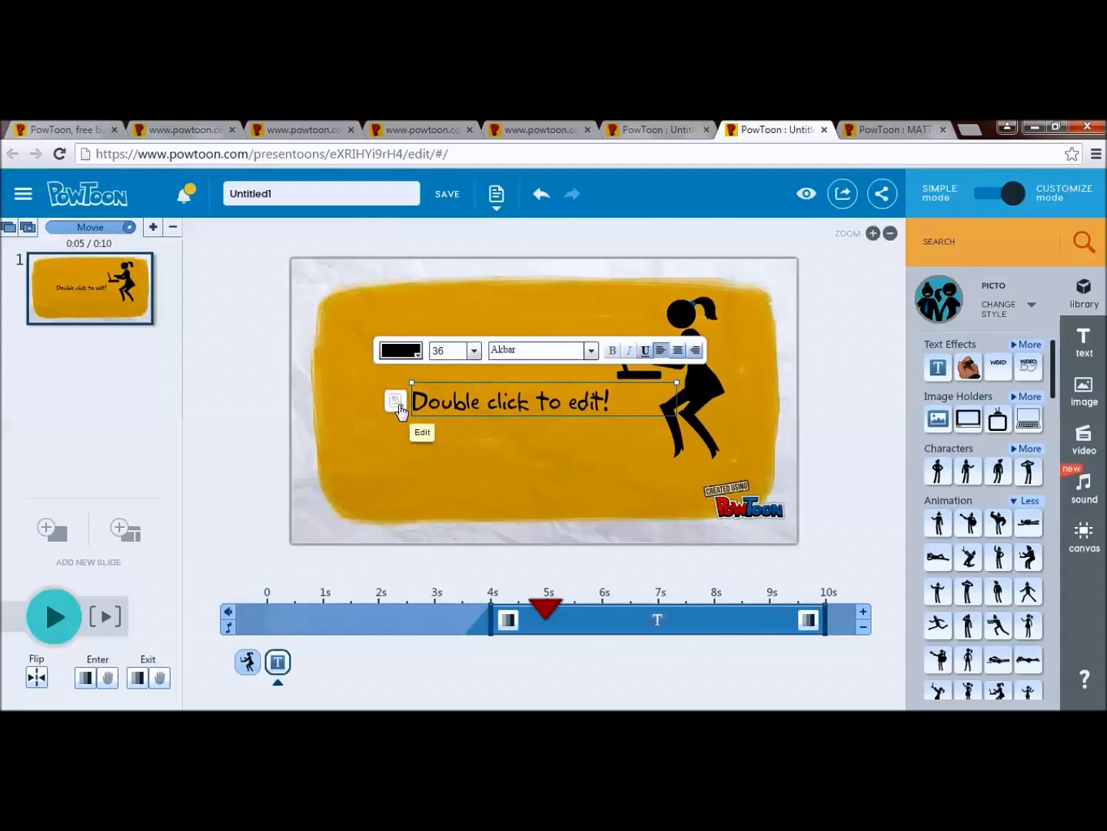
{"action": "left_click", "coordinate": [396, 401]}
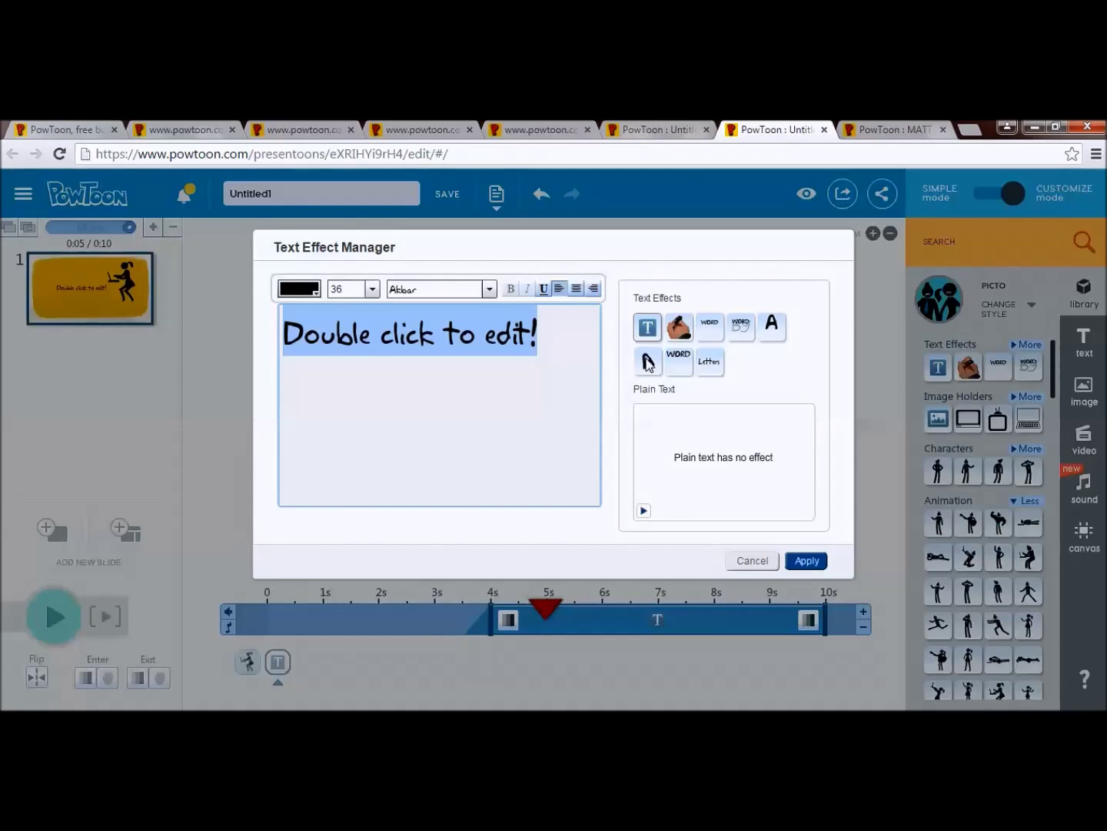
{"action": "left_click", "coordinate": [681, 326]}
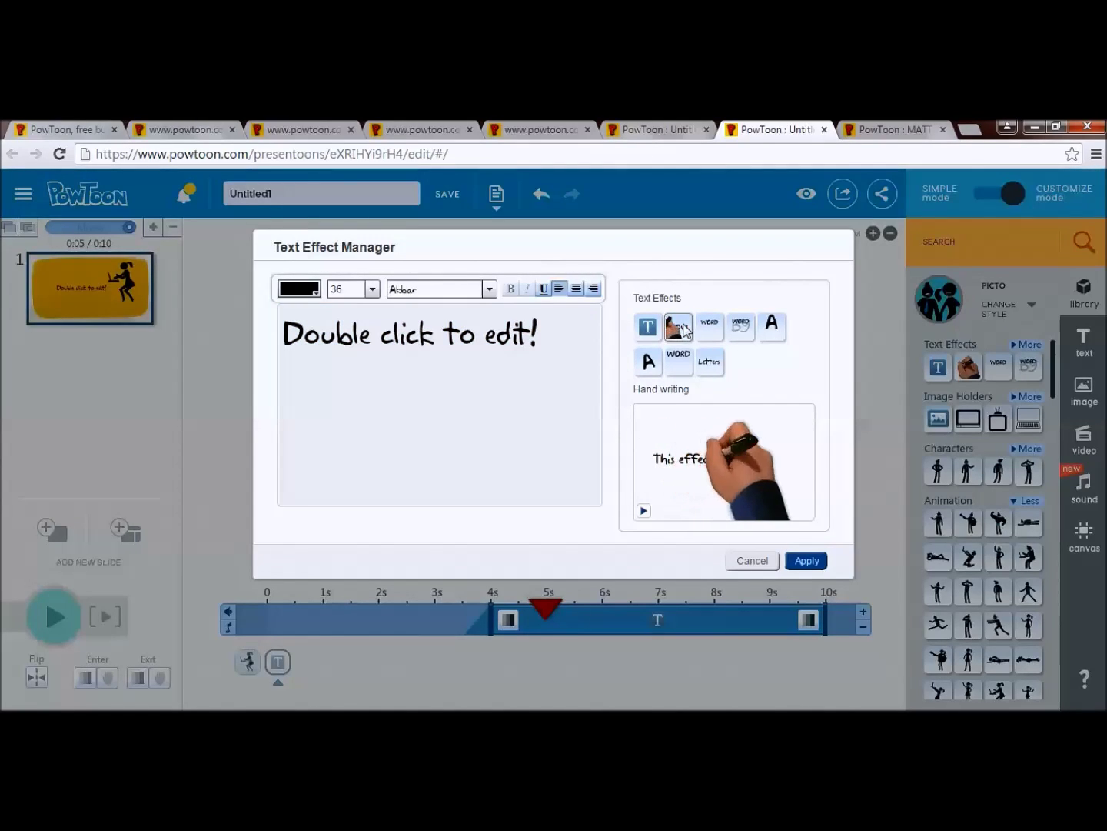
{"action": "left_click", "coordinate": [649, 363]}
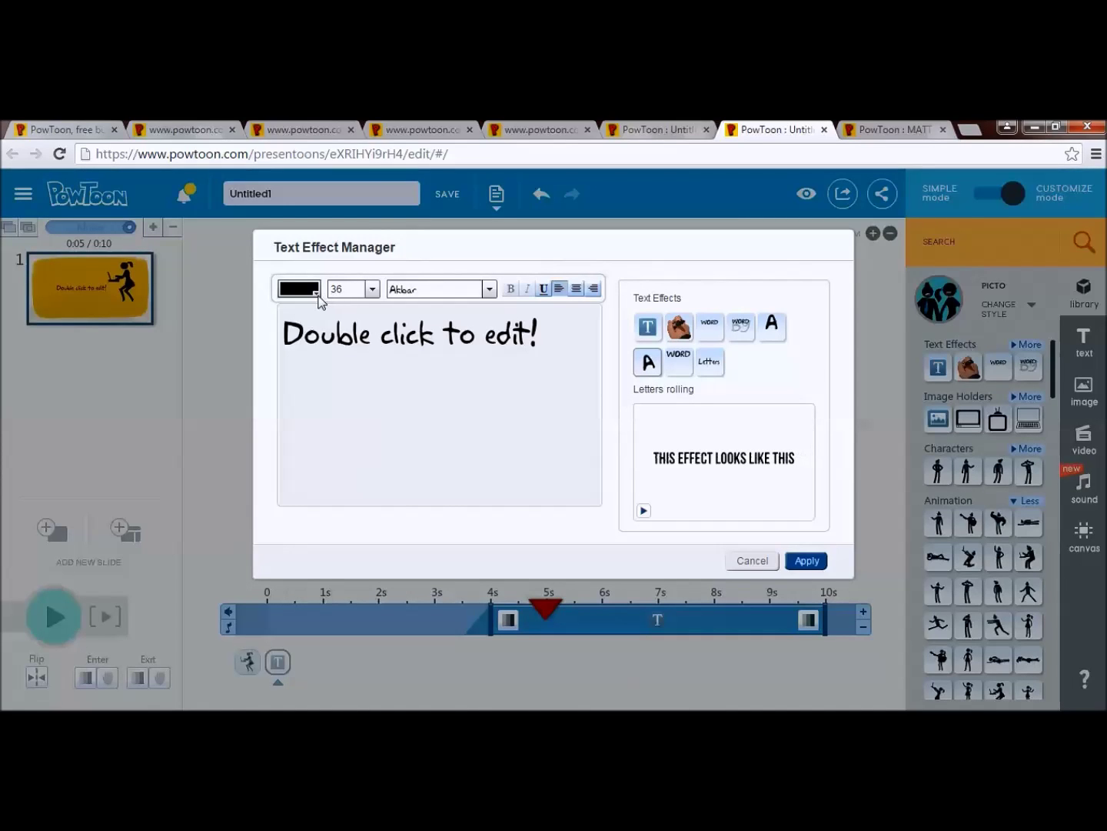
Make the text blue, size 44, in Akbar font, and apply the settings
{"action": "left_click", "coordinate": [315, 294]}
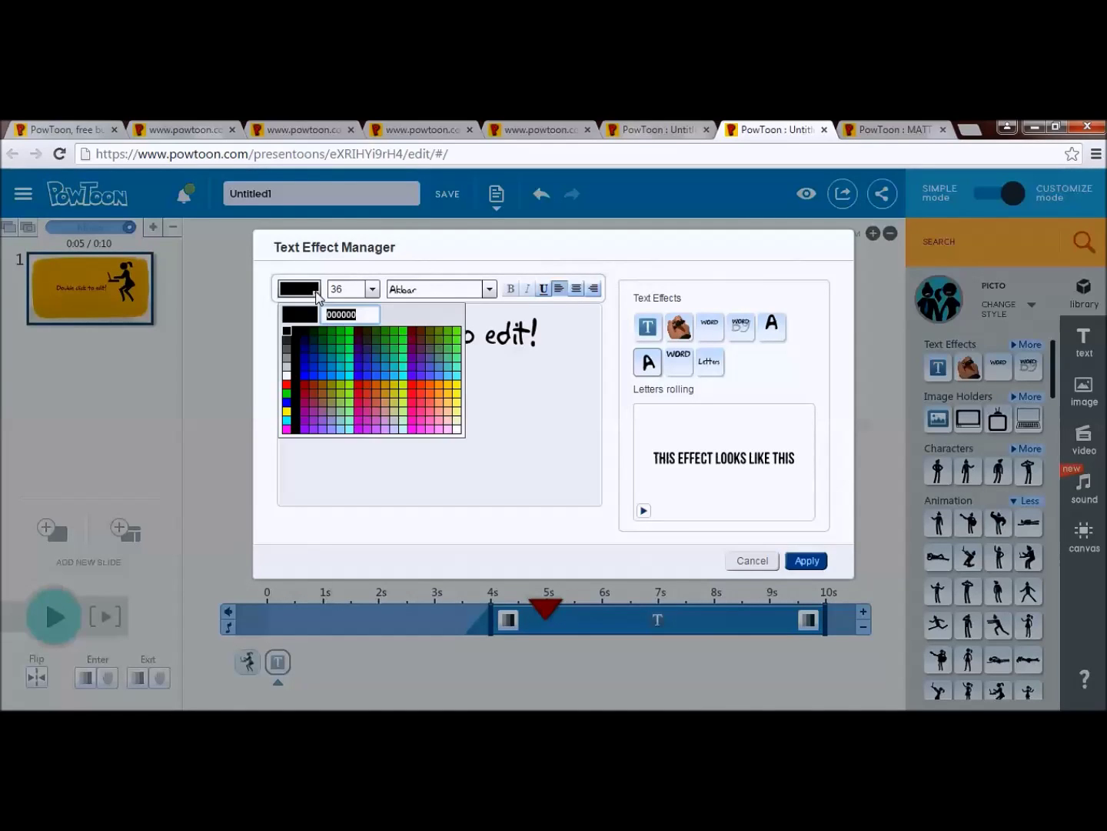
{"action": "left_click", "coordinate": [289, 405]}
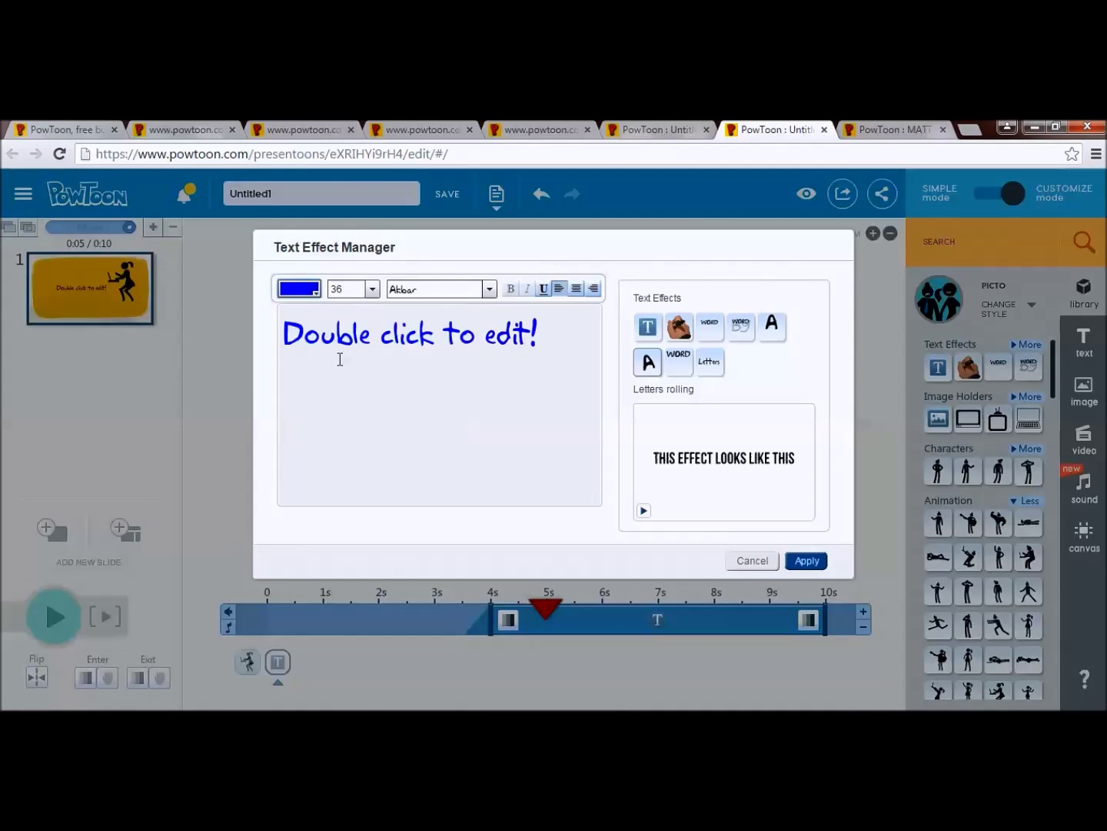
{"action": "left_click", "coordinate": [373, 290]}
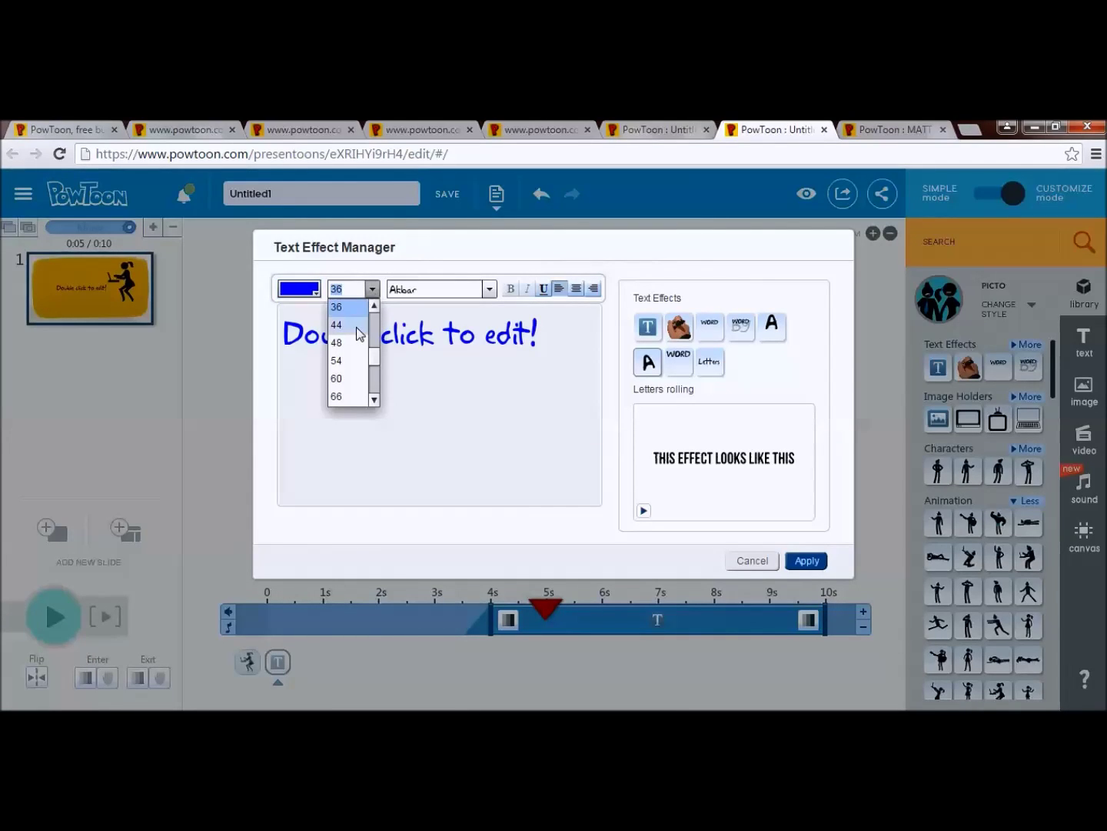
{"action": "left_click", "coordinate": [353, 325]}
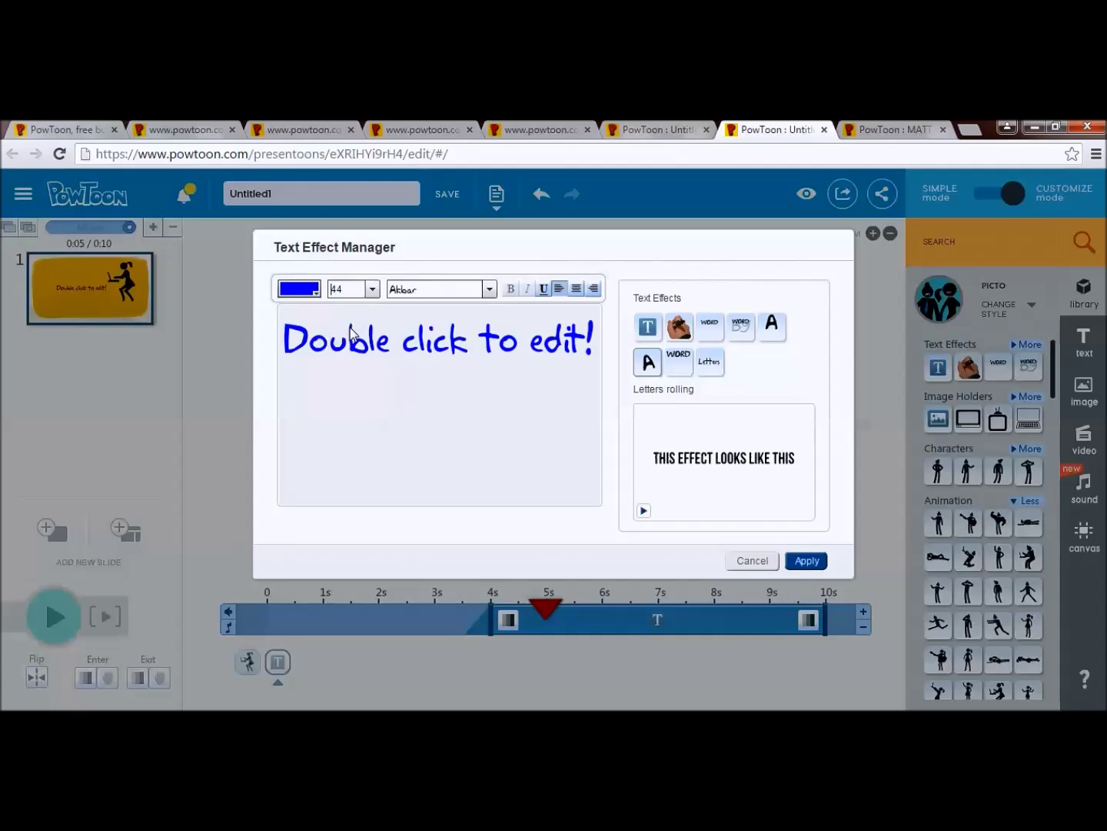
{"action": "left_click", "coordinate": [490, 289]}
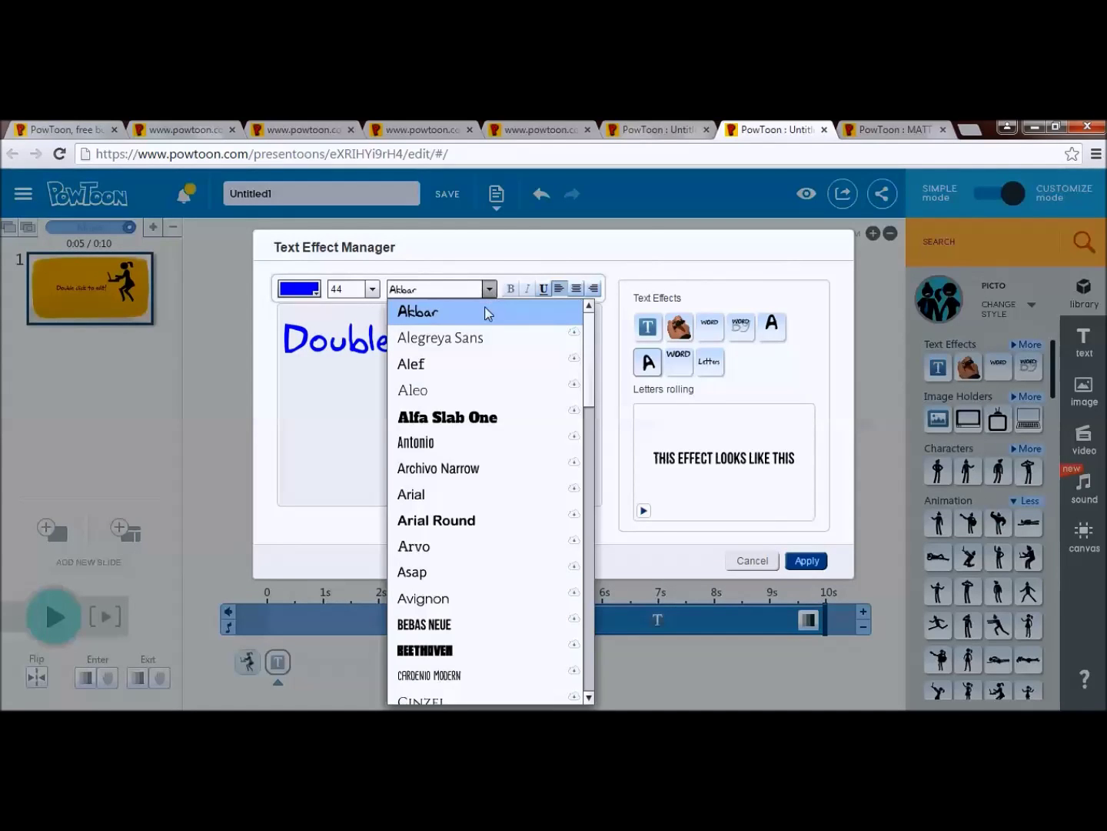
{"action": "left_click", "coordinate": [487, 308]}
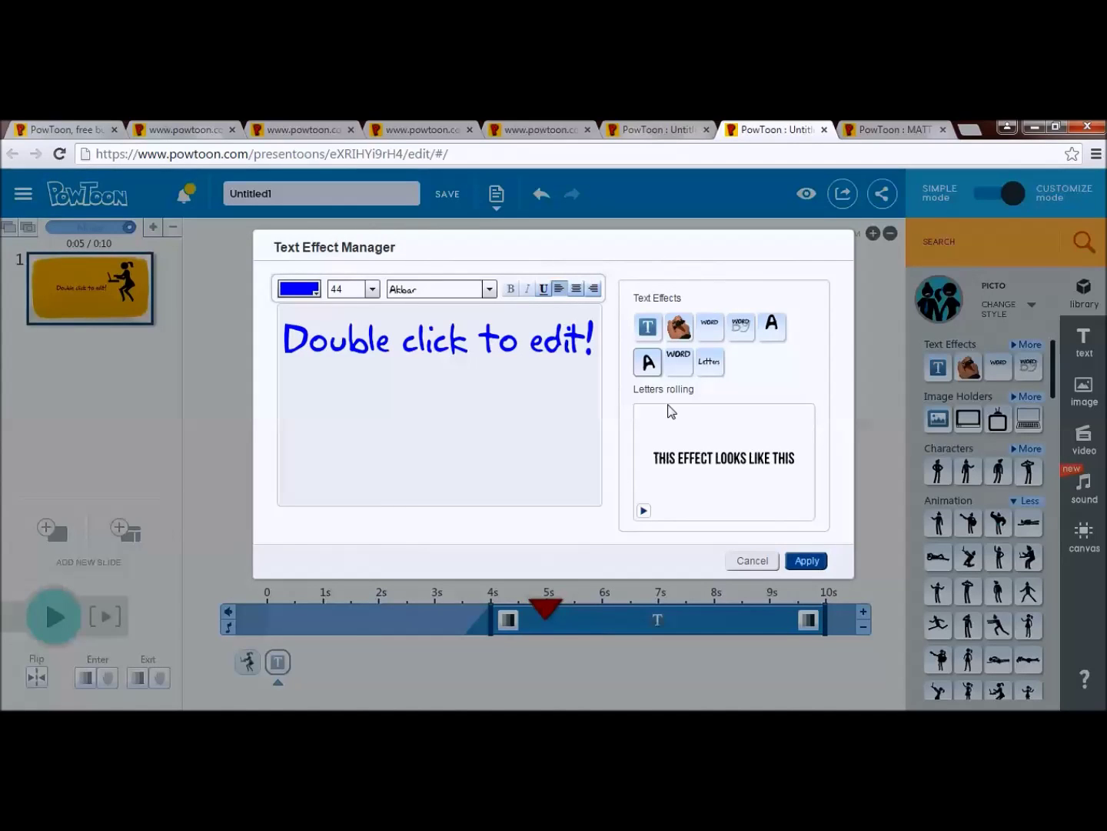
{"action": "left_click", "coordinate": [649, 363]}
{"action": "left_click", "coordinate": [816, 569]}
{"action": "left_click", "coordinate": [815, 570]}
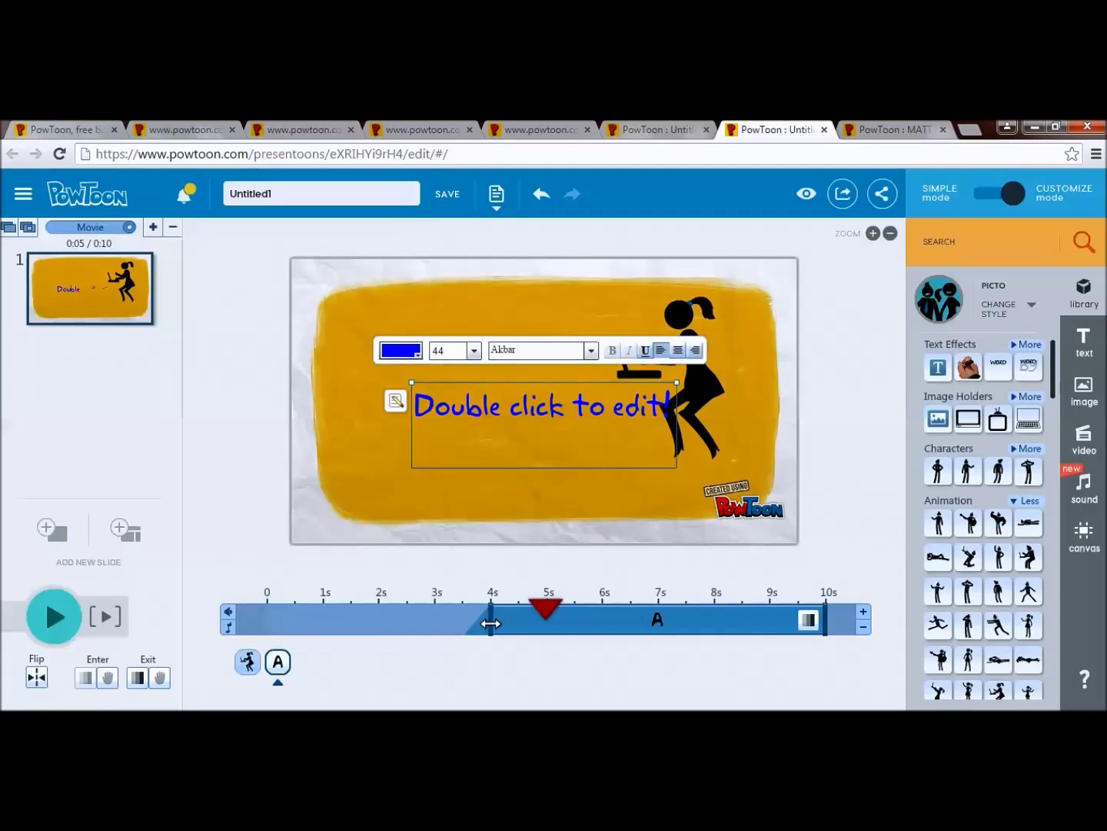
Set the text to appear at 2s and disappear at about 9s on the timeline
{"action": "left_click_drag", "start_coordinate": [490, 623], "coordinate": [423, 622]}
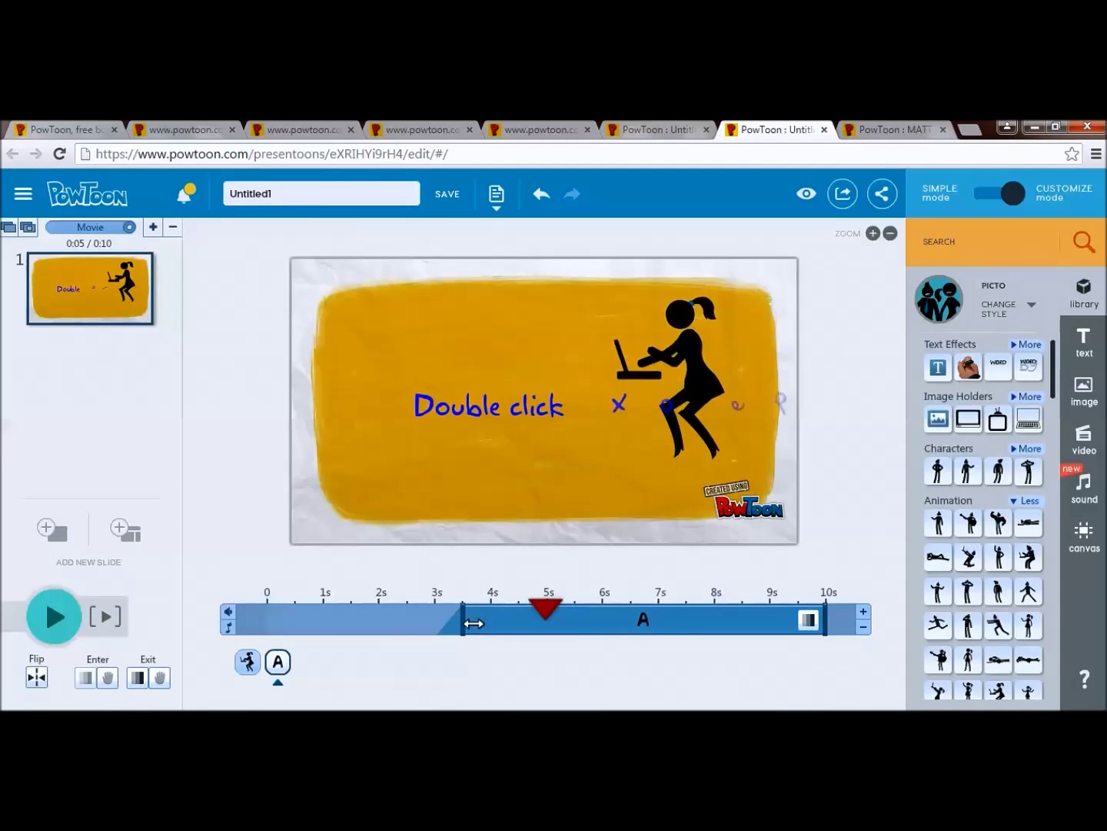
{"action": "left_click_drag", "start_coordinate": [422, 623], "coordinate": [378, 623]}
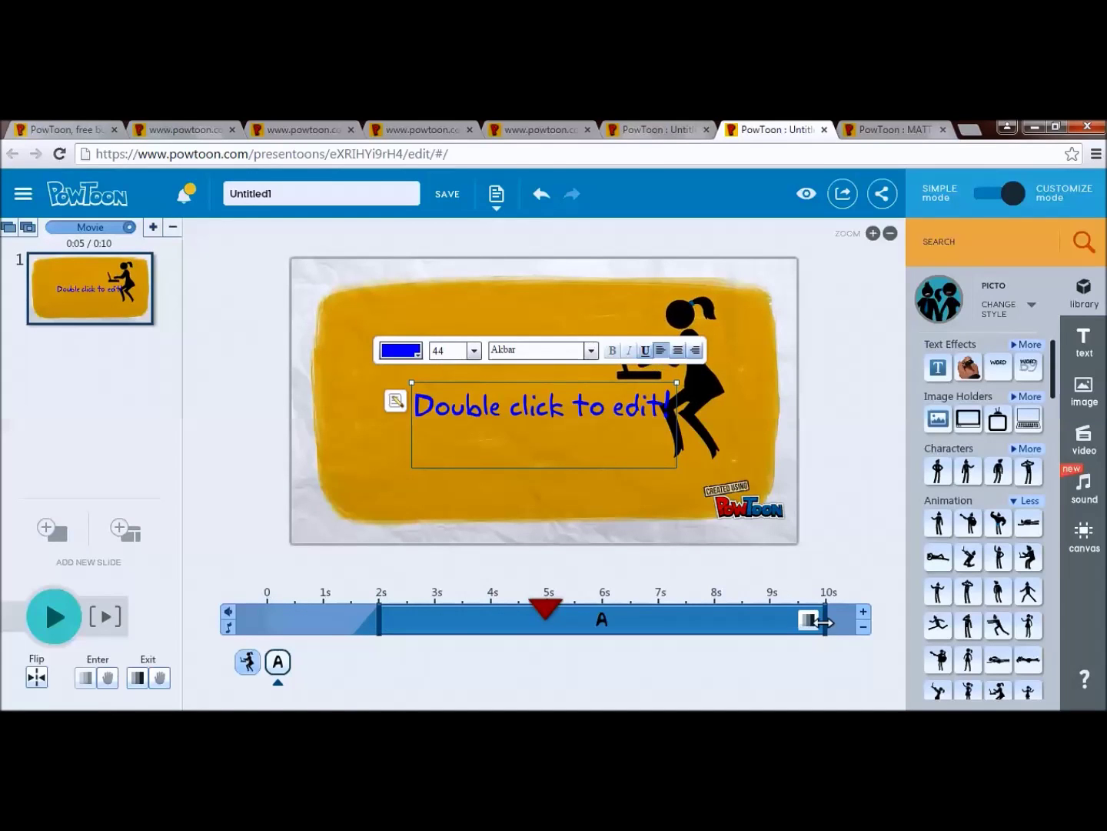
{"action": "left_click_drag", "start_coordinate": [824, 621], "coordinate": [770, 622]}
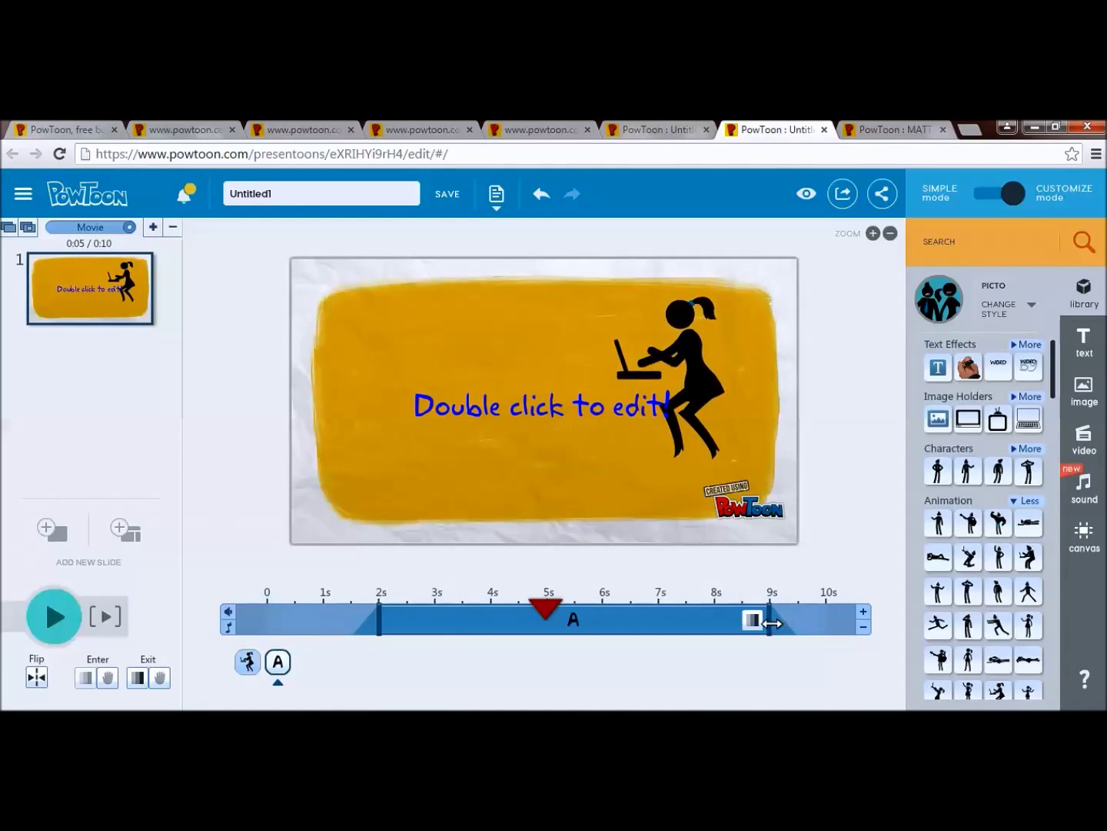
Give the text a Pop exit effect and move it lower-left beside the laptop
{"action": "left_click", "coordinate": [754, 623]}
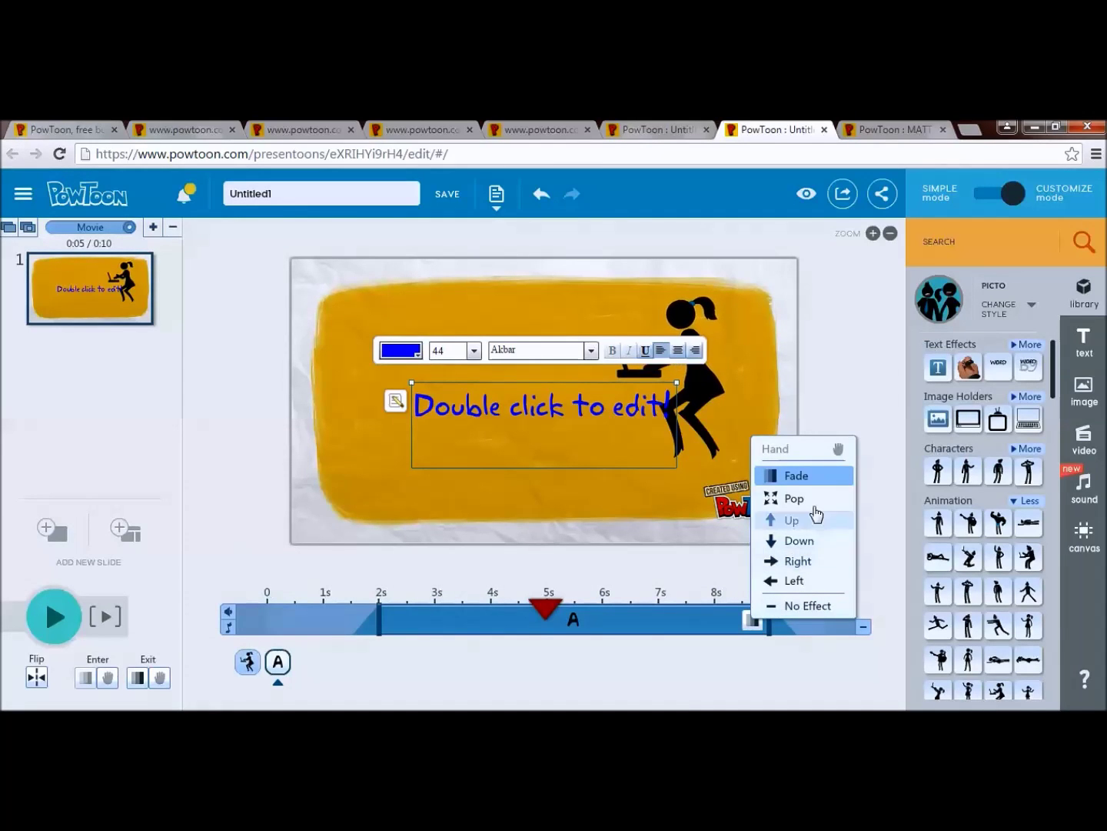
{"action": "left_click", "coordinate": [814, 508]}
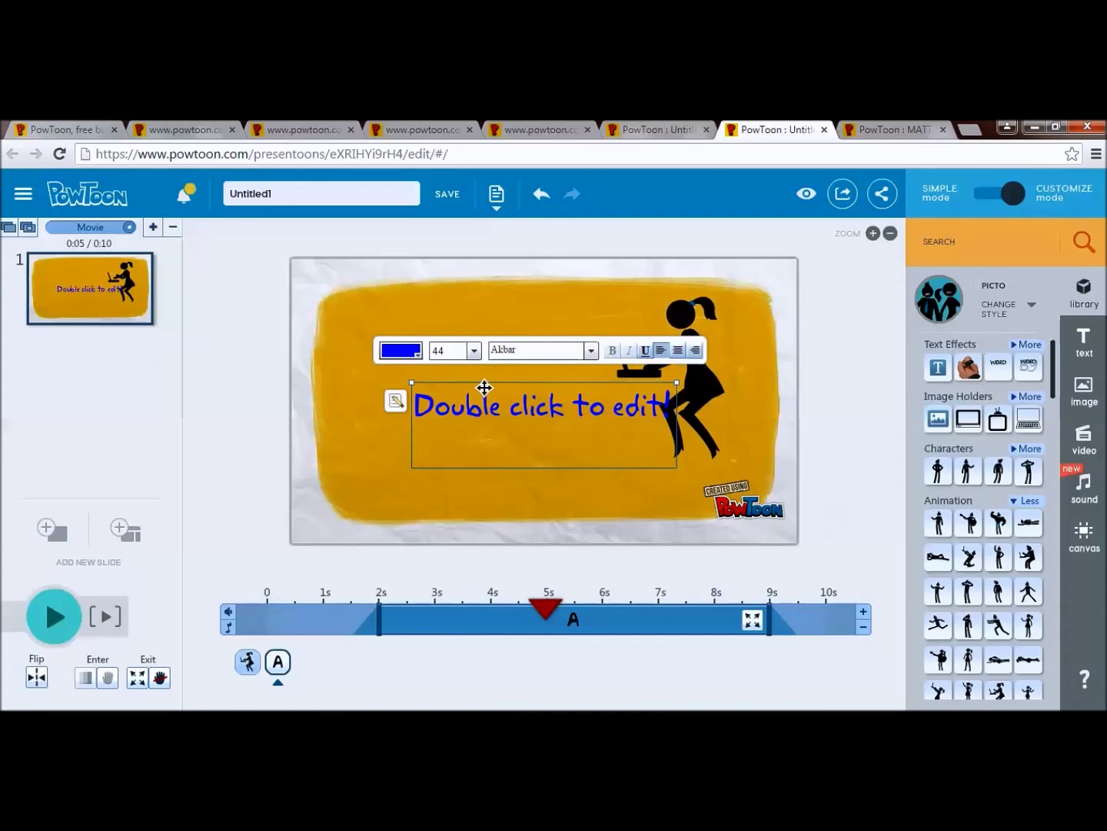
{"action": "left_click_drag", "start_coordinate": [453, 384], "coordinate": [397, 405]}
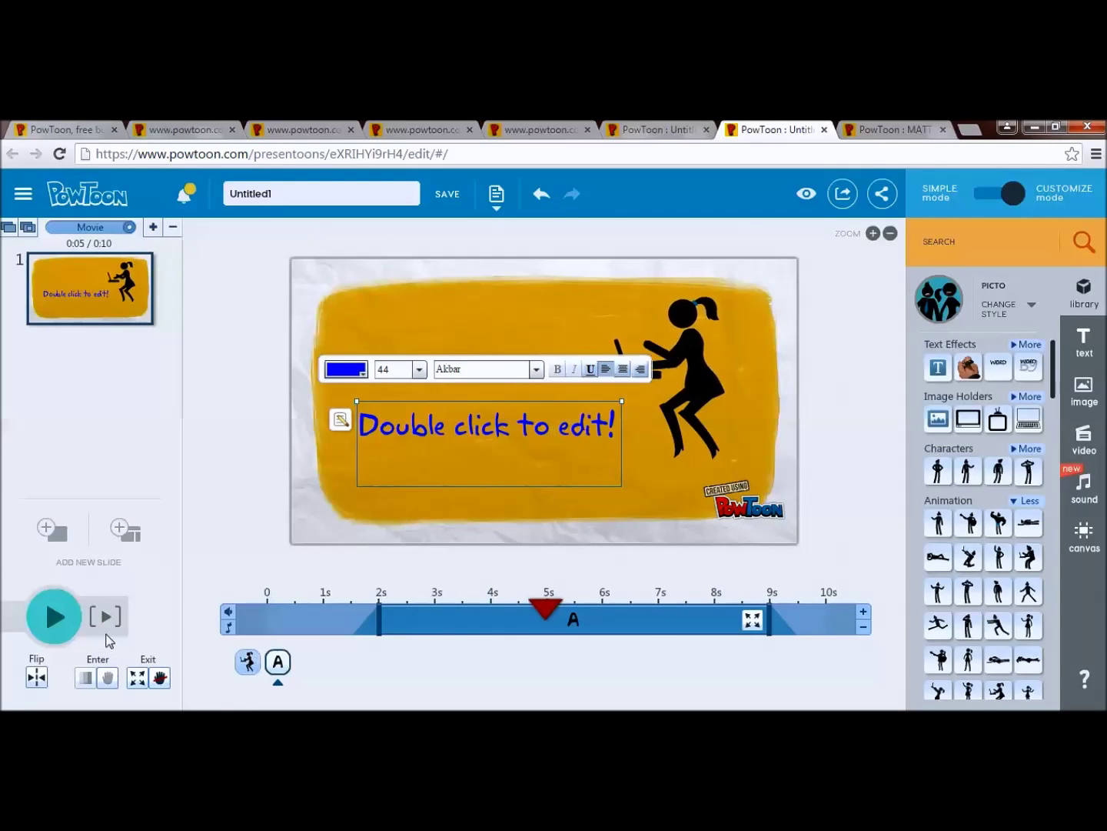
{"action": "left_click", "coordinate": [108, 618]}
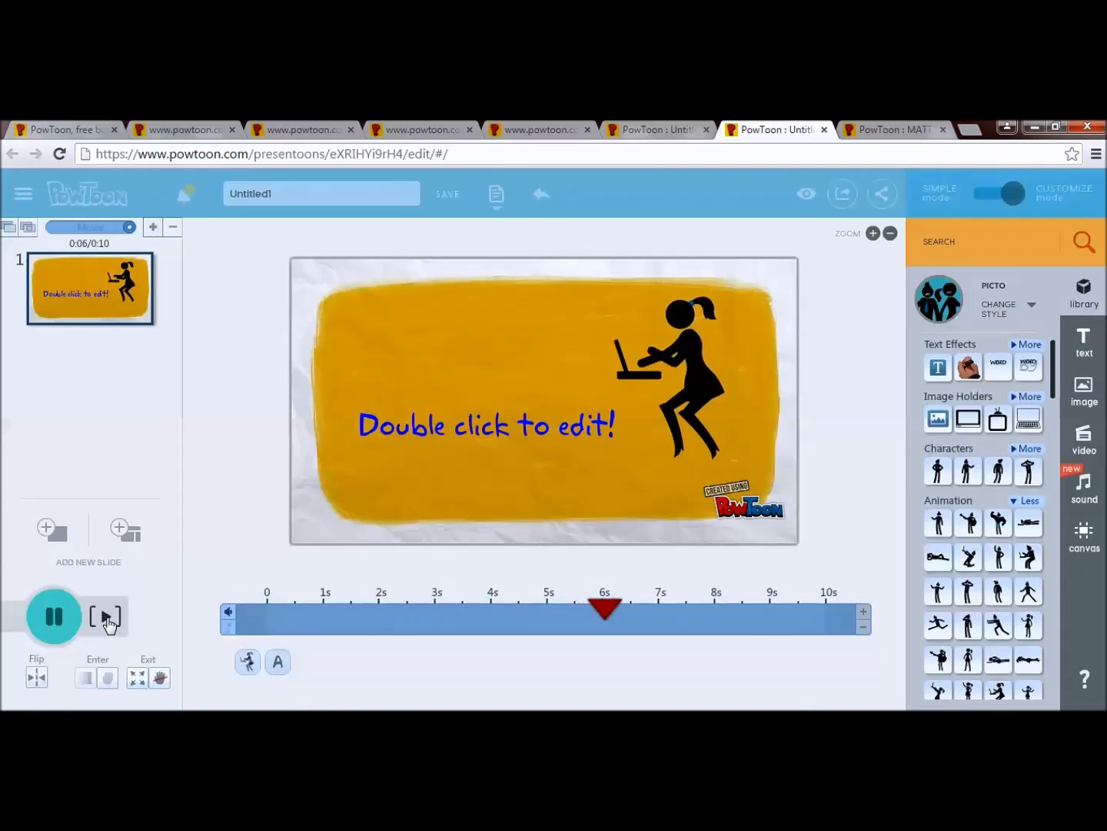
{"action": "left_click", "coordinate": [54, 617]}
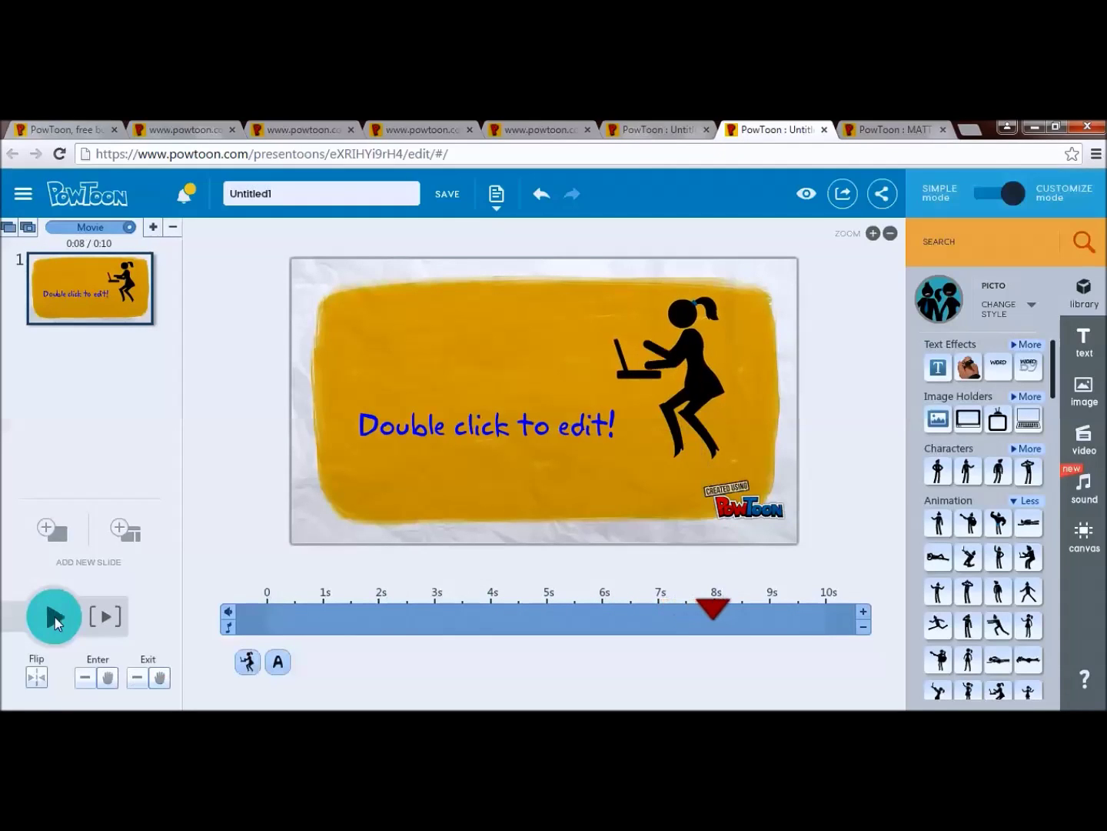